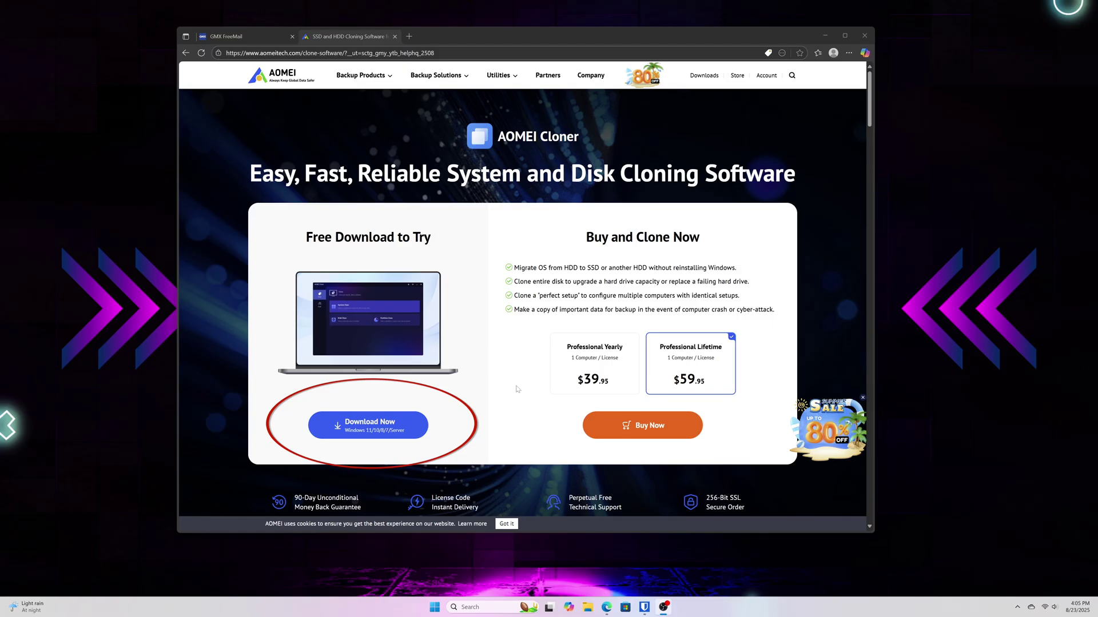
- Download the free AOMEI Cloner .exe installer from the Free Download to Try section
left_click(504, 351)
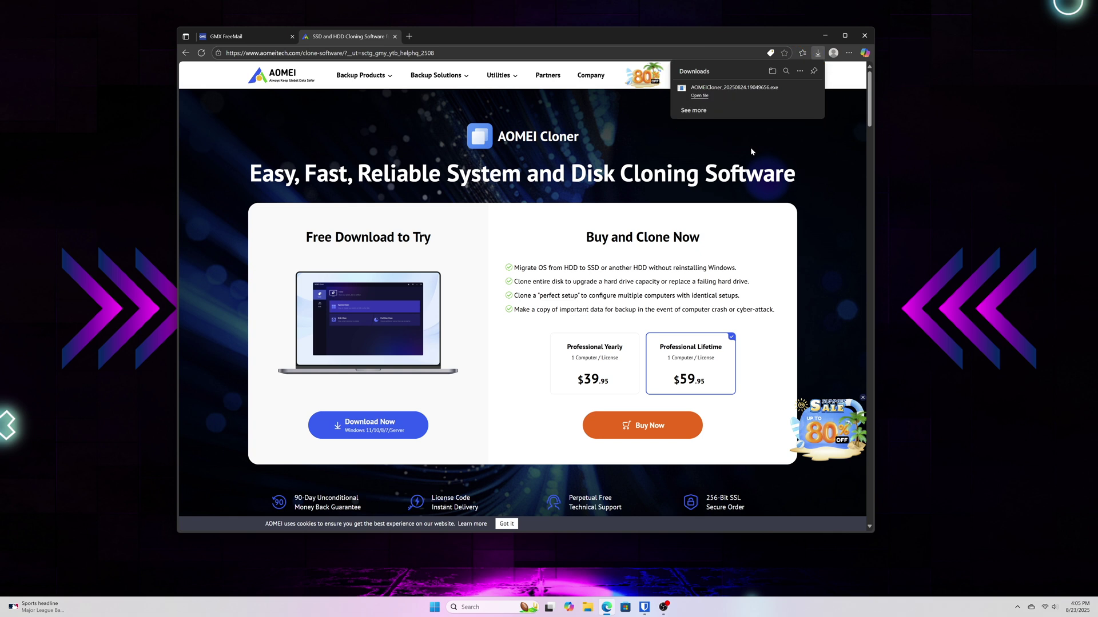
- Run the downloaded setup and install AOMEI Cloner into C:\Program Files (x86)\AOMEI
left_click(701, 96)
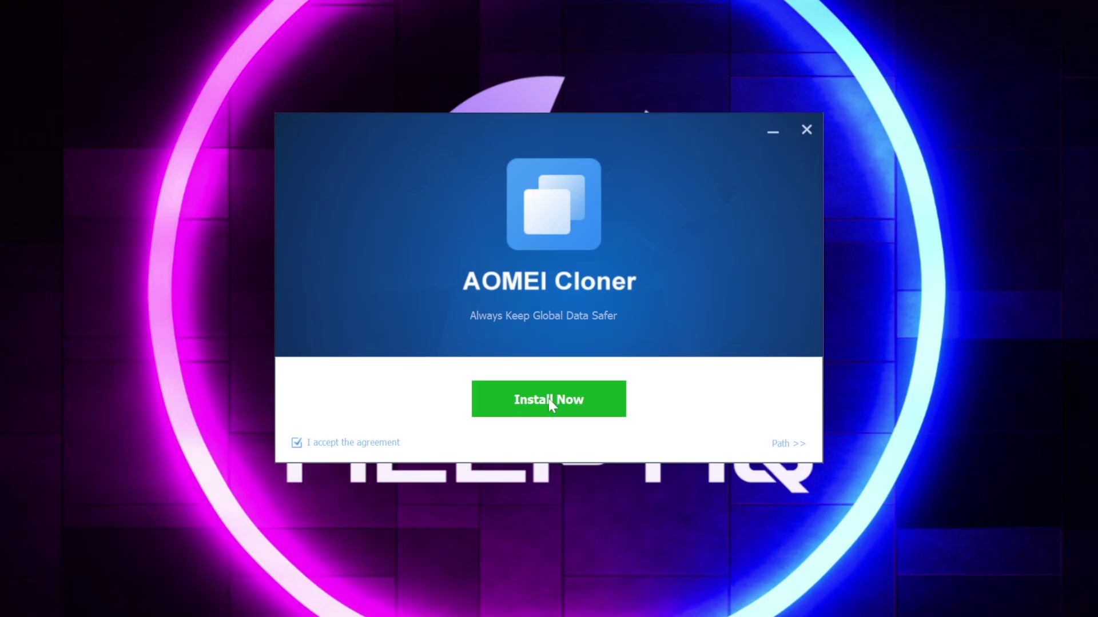
left_click(793, 449)
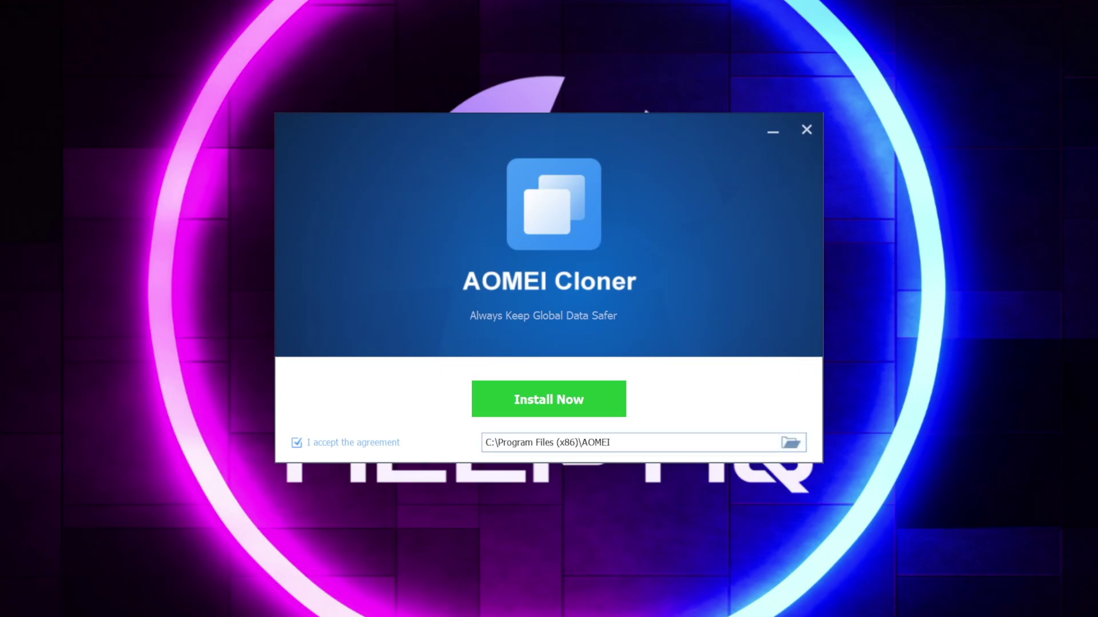
left_click(544, 406)
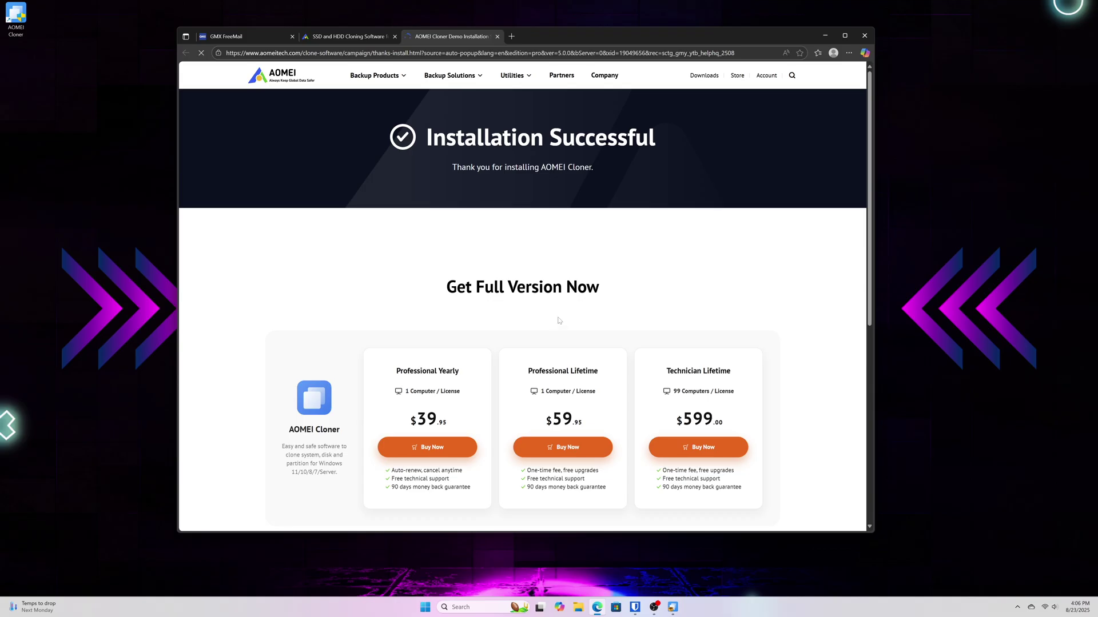
- Scroll the Installation Successful page, then close the Edge window
scroll(559, 318, "down", 1)
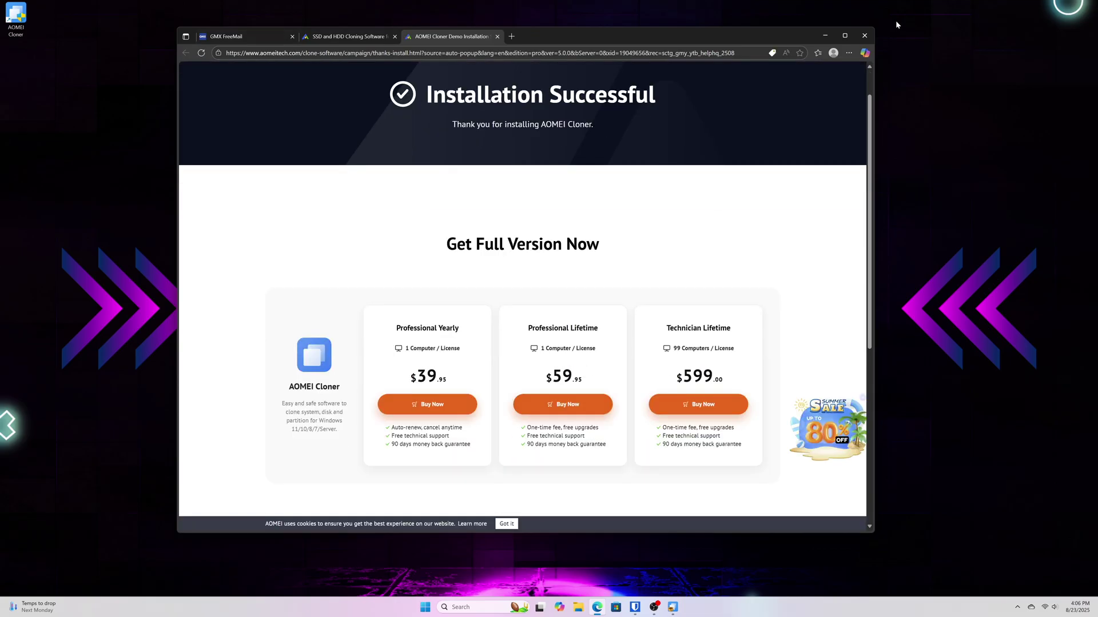
left_click(864, 35)
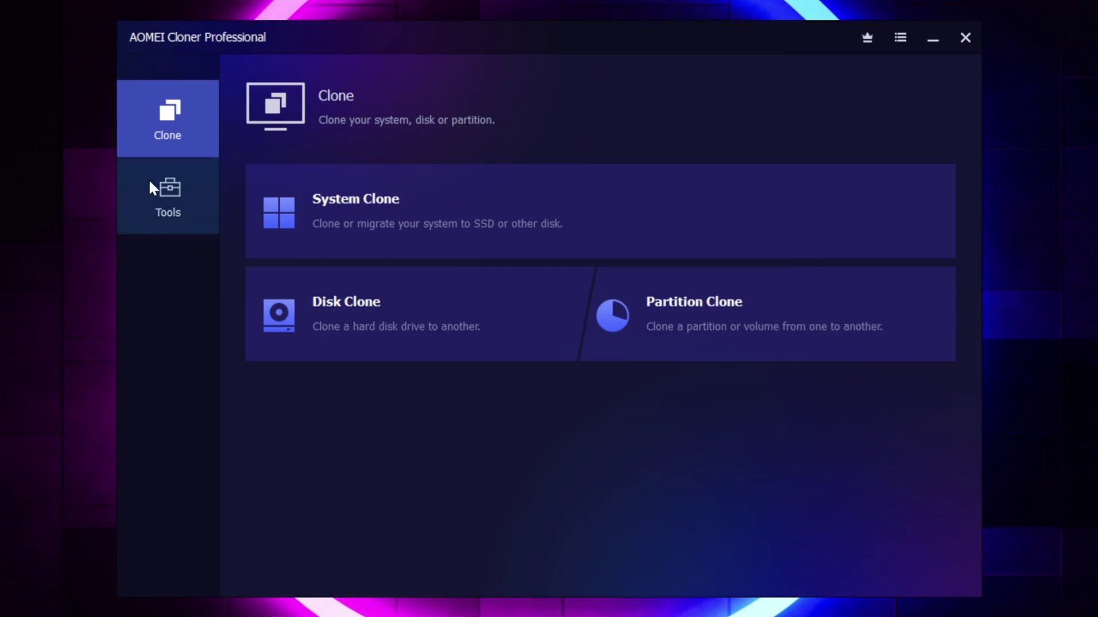
- Launch AOMEI Cloner and bring up the upgrade offer listing Professional and Technician licence prices
left_click(165, 201)
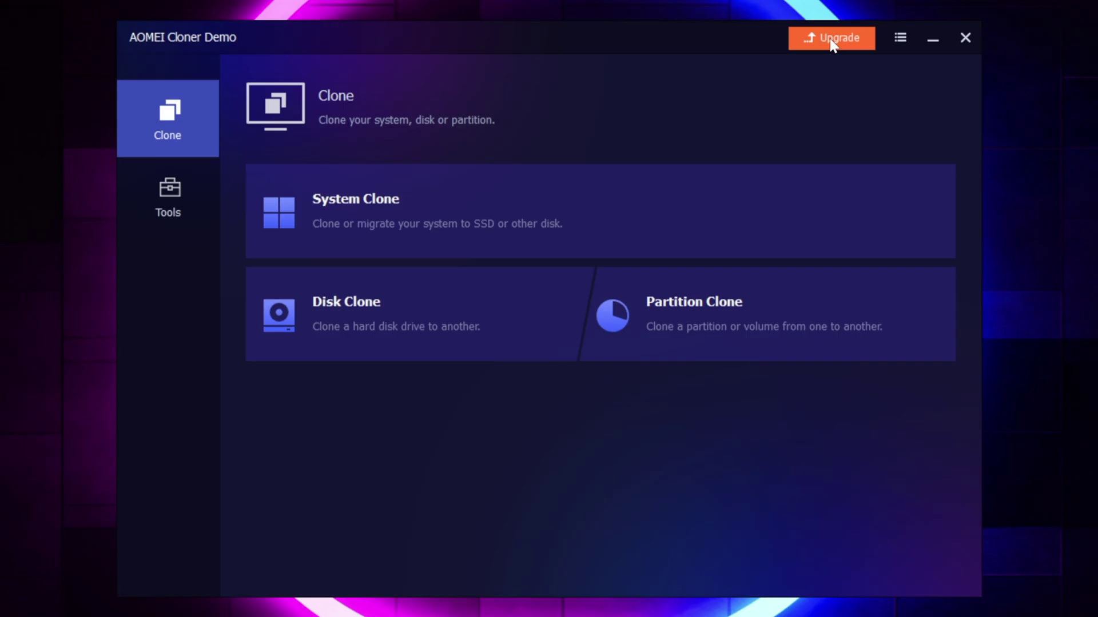
left_click(832, 43)
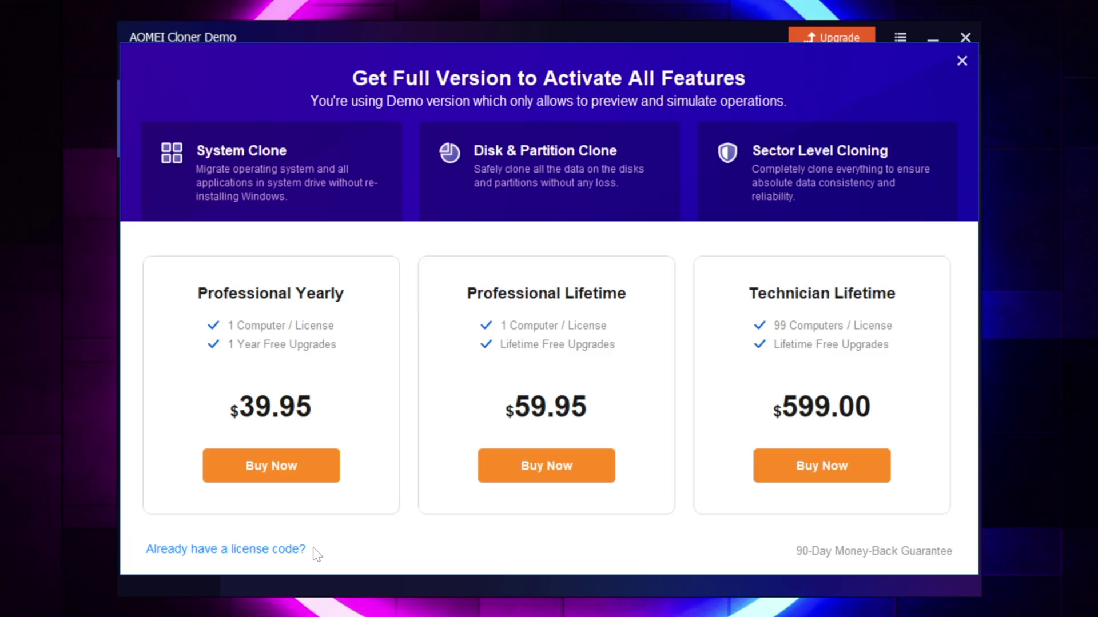
- Register an existing licence code to run AOMEI Cloner Professional, and begin a Disk Clone
left_click(265, 550)
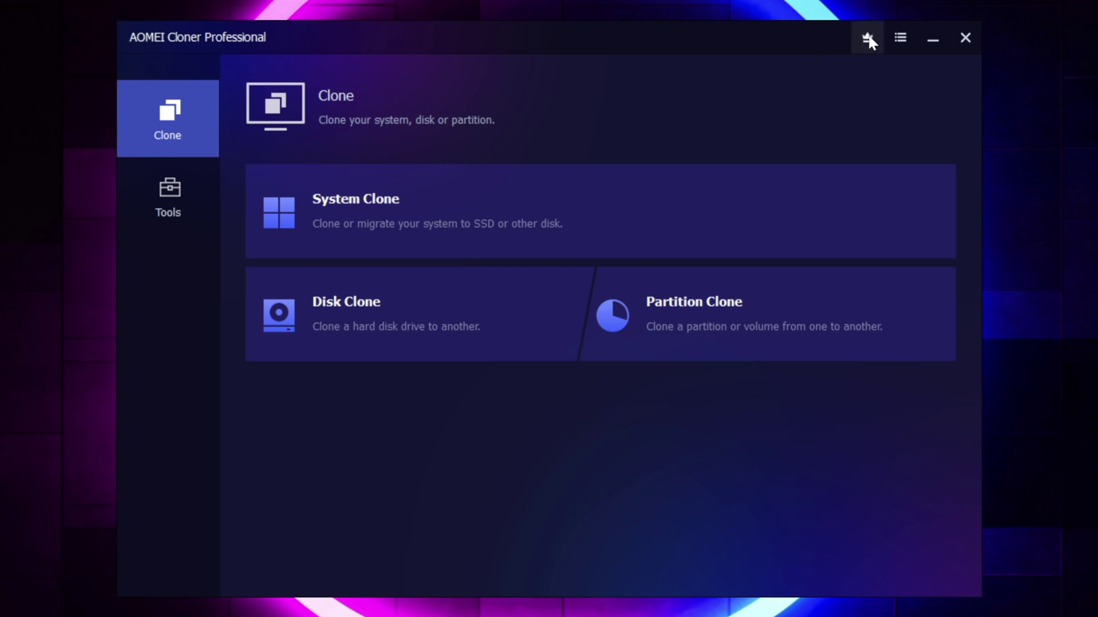
mouse_move(867, 40)
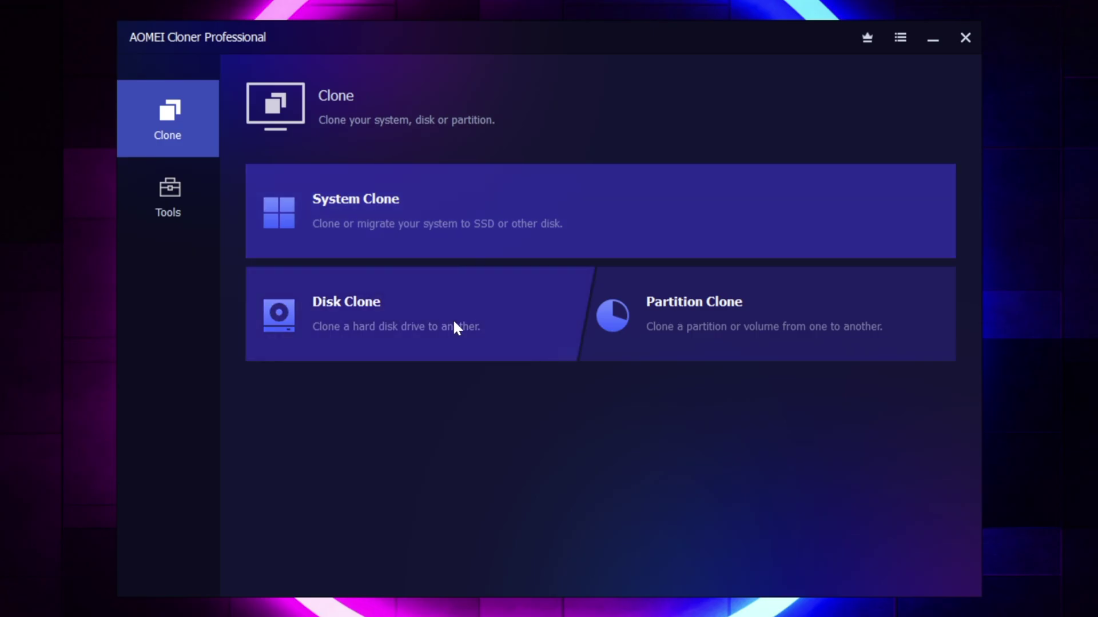
left_click(475, 318)
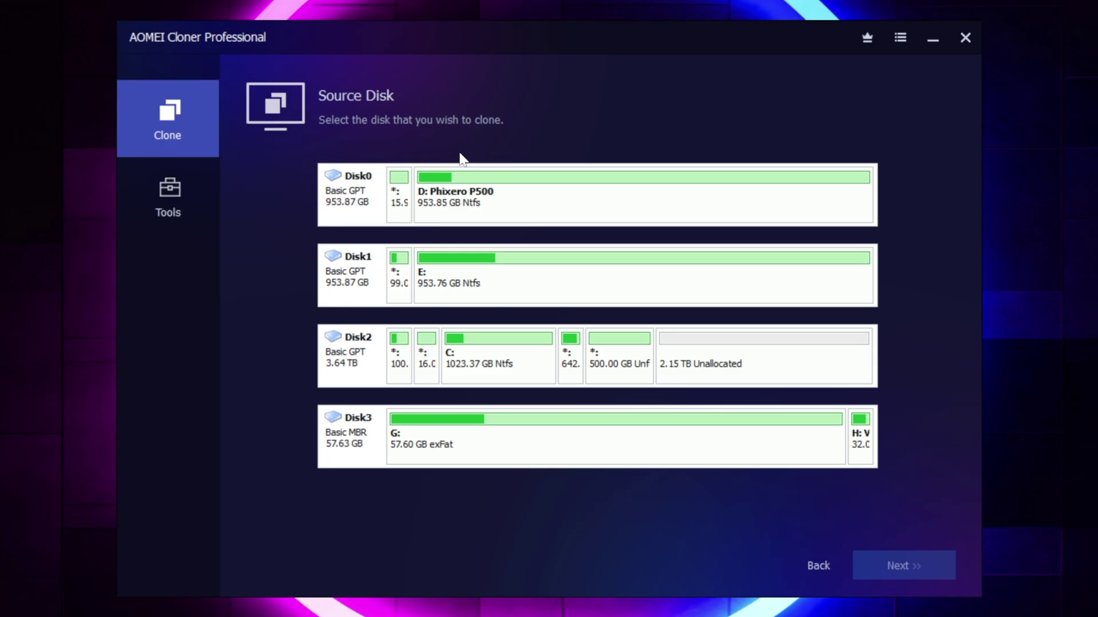
left_click(368, 370)
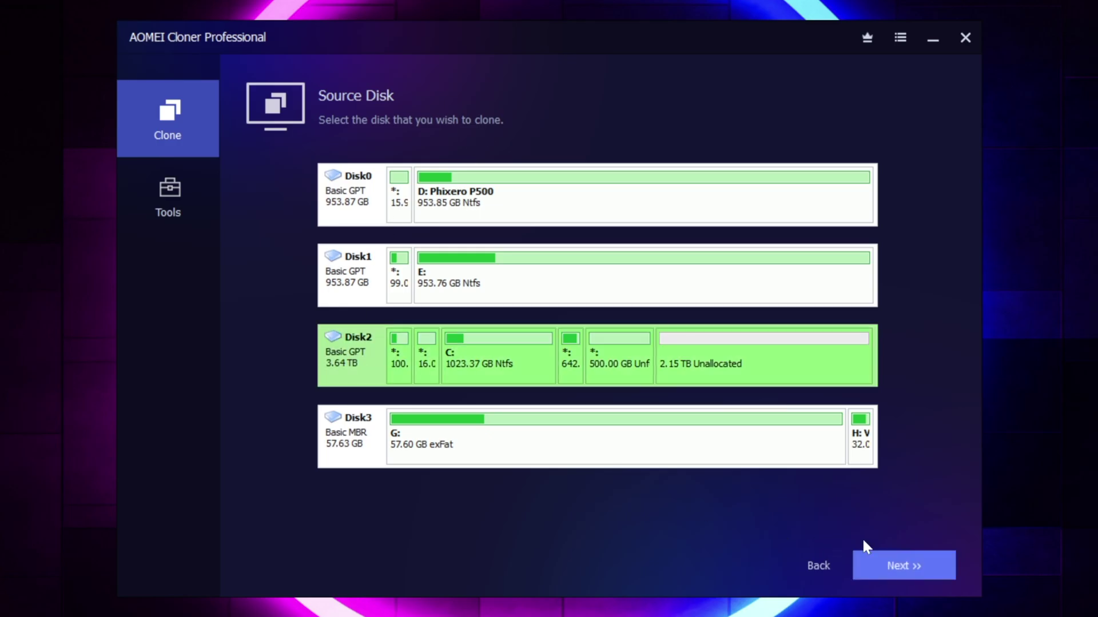
left_click(908, 566)
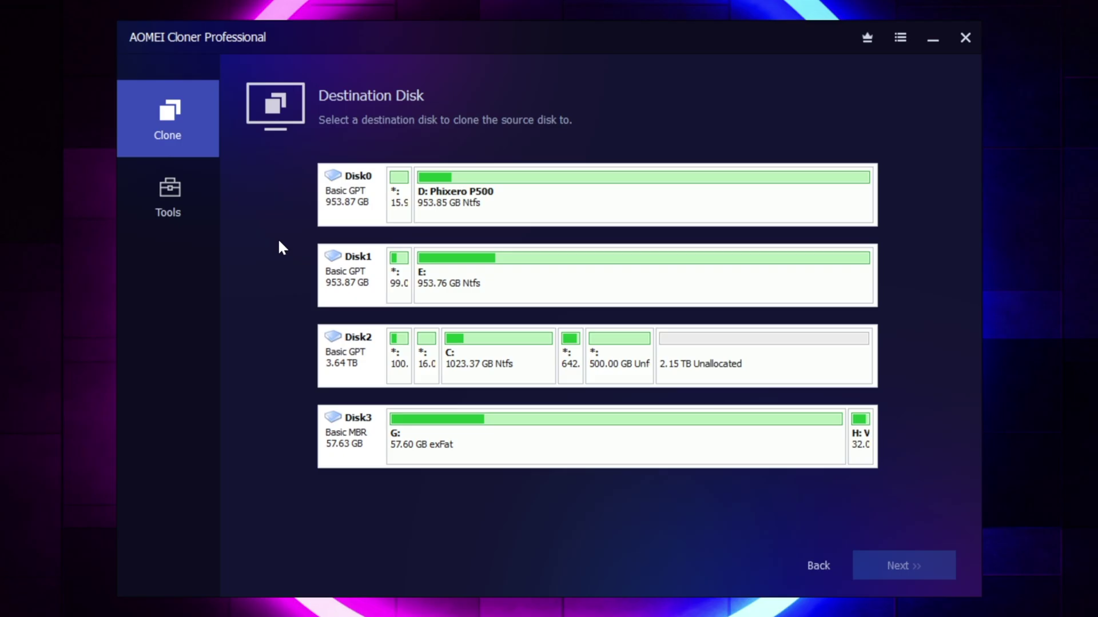
left_click(340, 273)
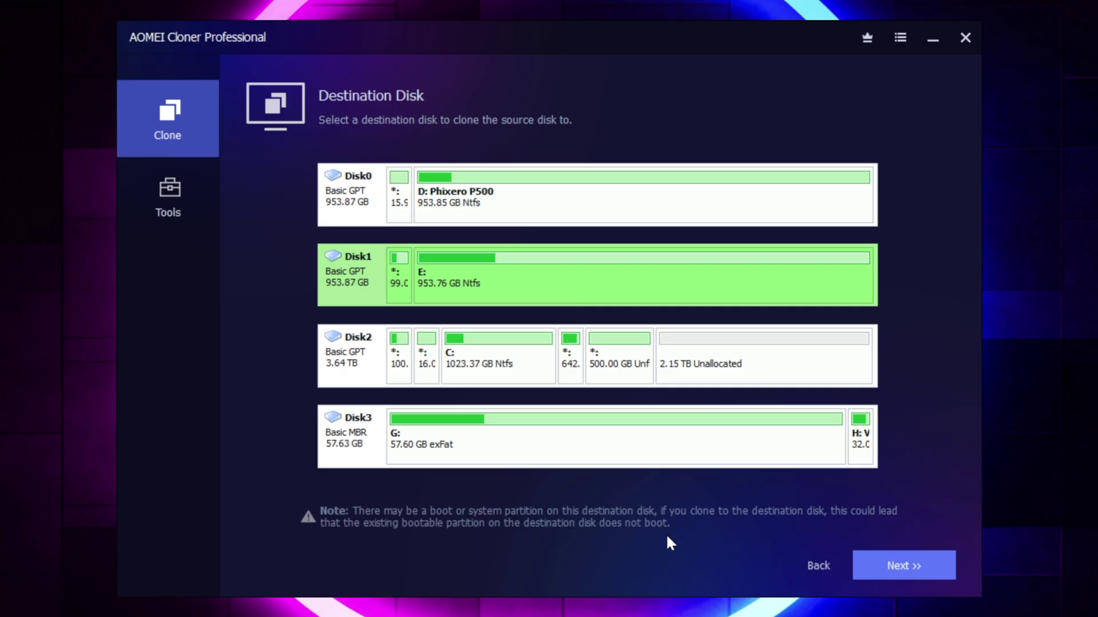
left_click(884, 569)
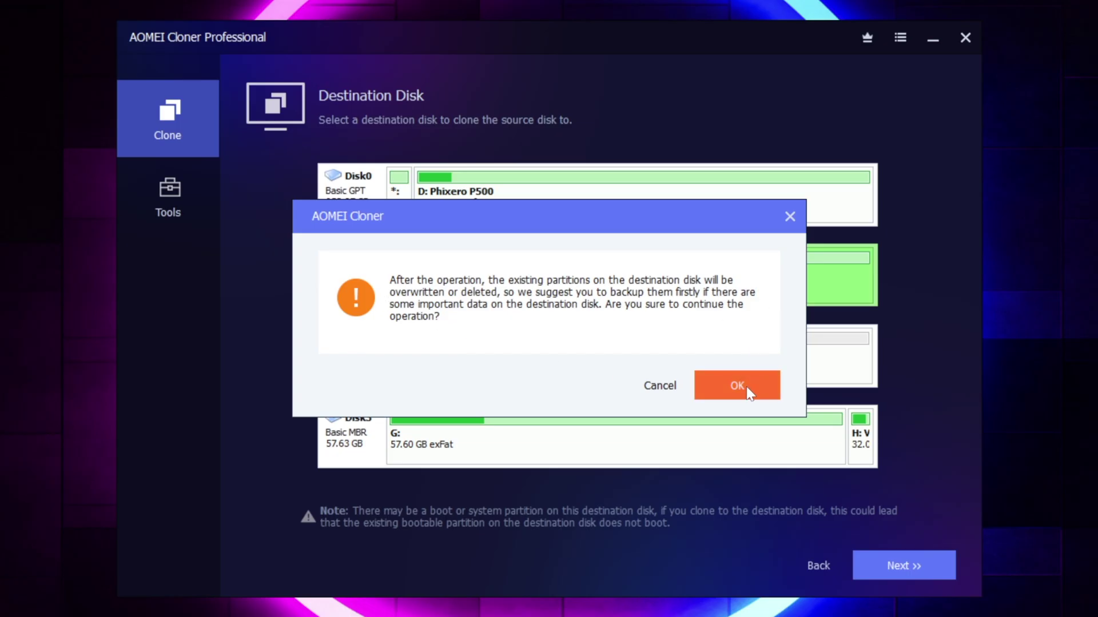
left_click(663, 385)
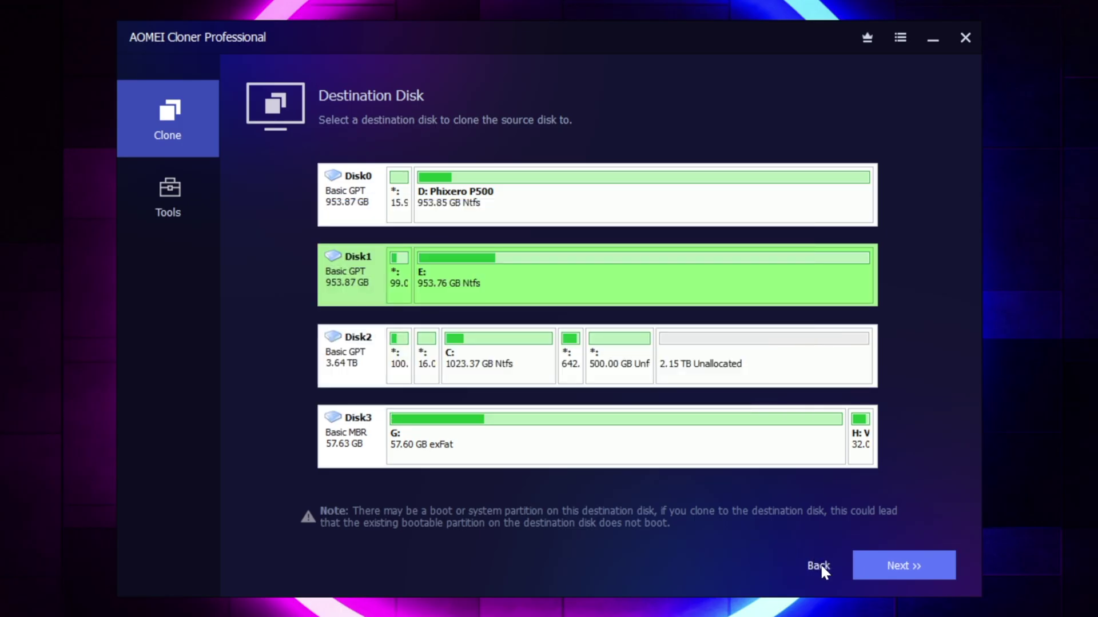
left_click(819, 565)
- Set up a Partition Clone of Disk2's 500.00 GB partition onto D: Phixero P500, then cancel at the overwrite warning
left_click(819, 566)
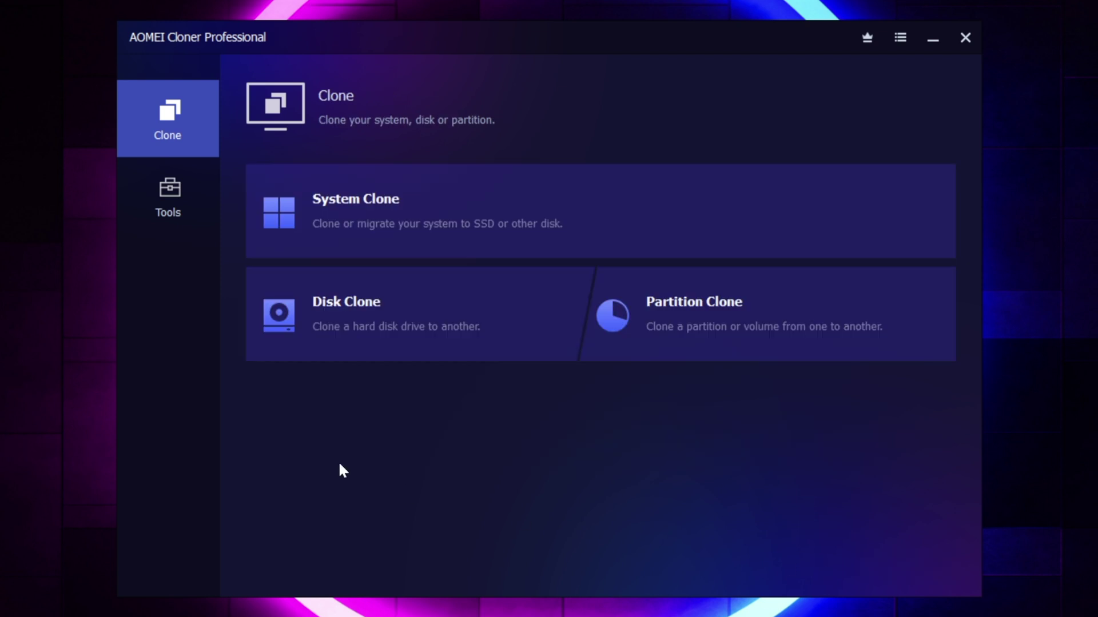
left_click(803, 320)
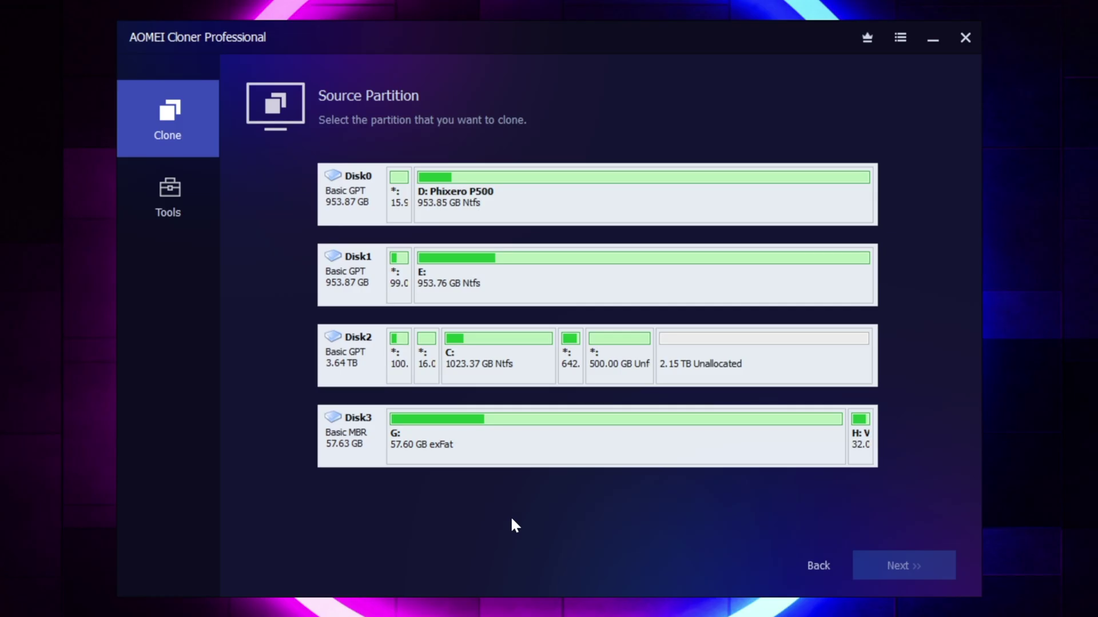
left_click(630, 372)
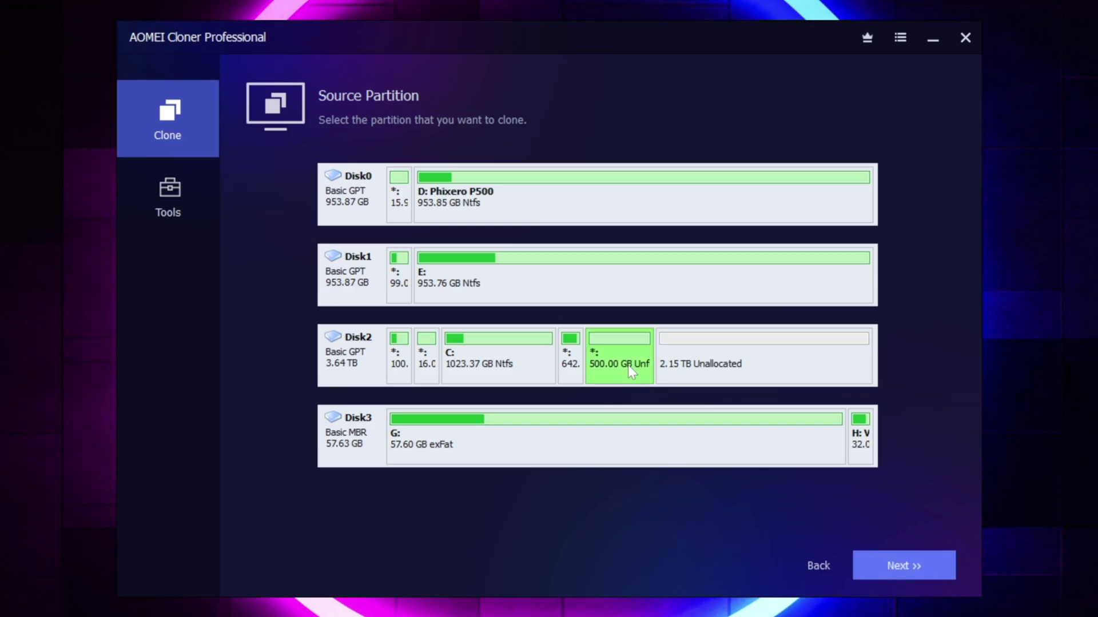
left_click(907, 561)
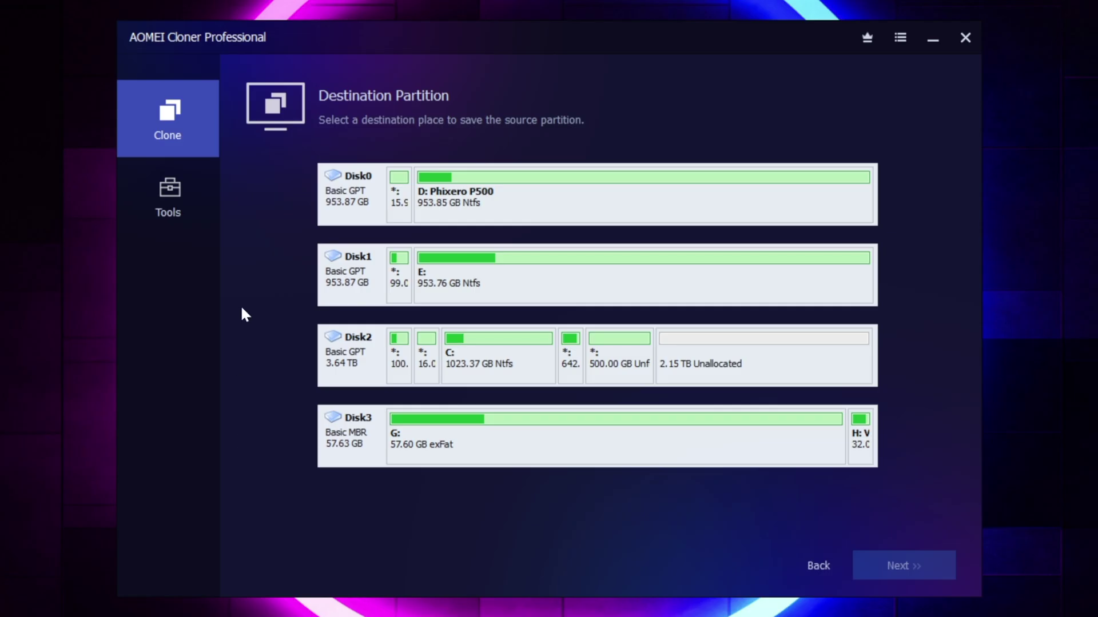
left_click(524, 208)
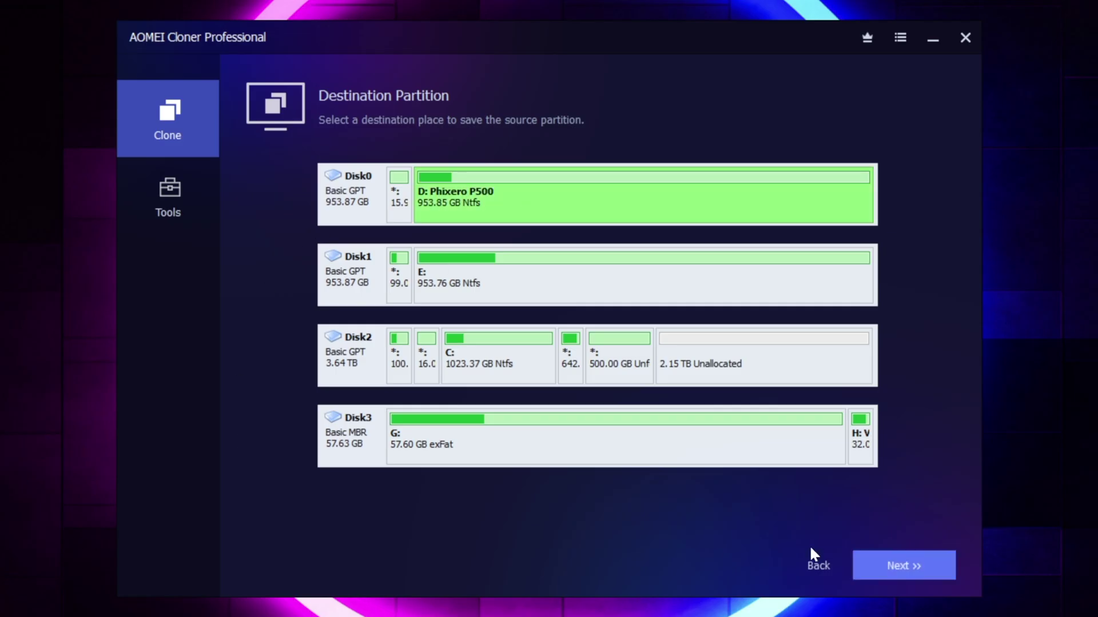
left_click(886, 566)
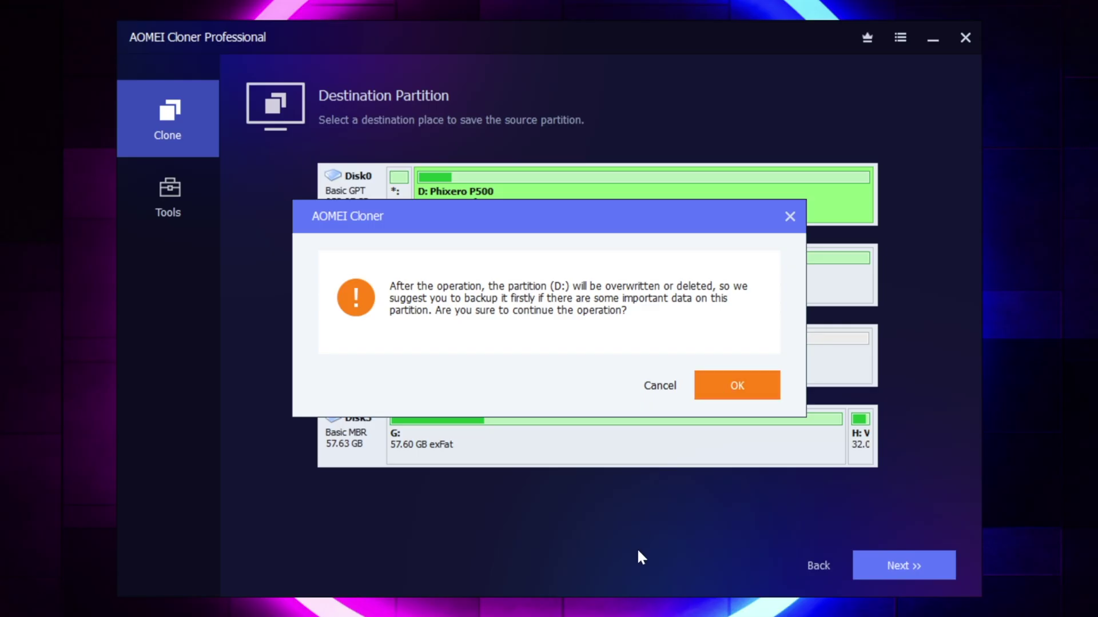
left_click(661, 388)
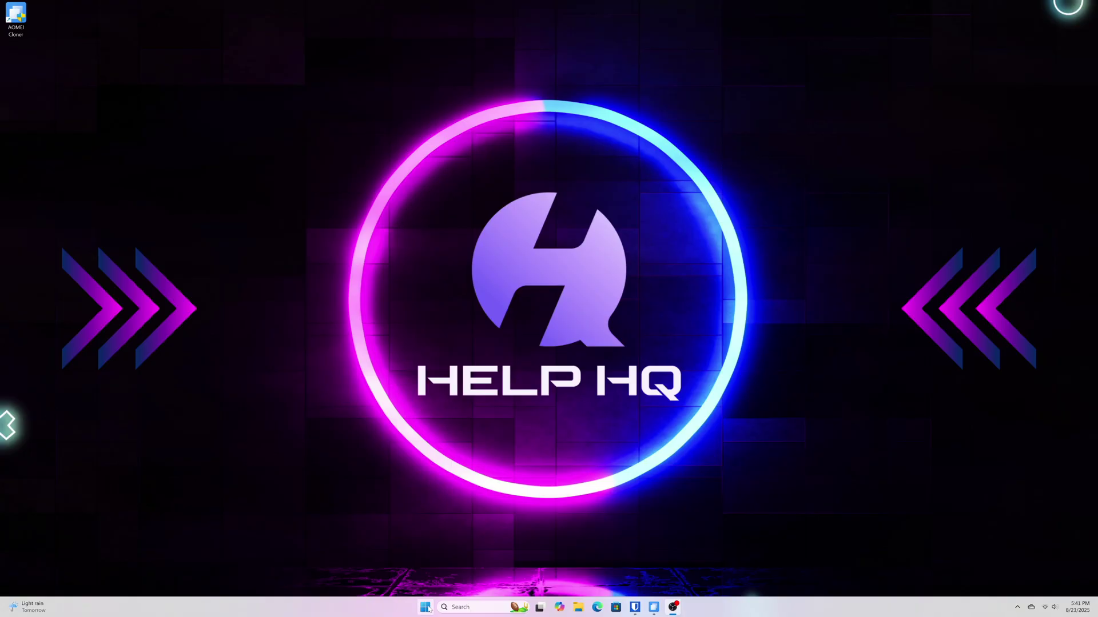
- Open Disk Management from the Win+X menu and initialize the new Disk 1 as GPT
right_click(426, 607)
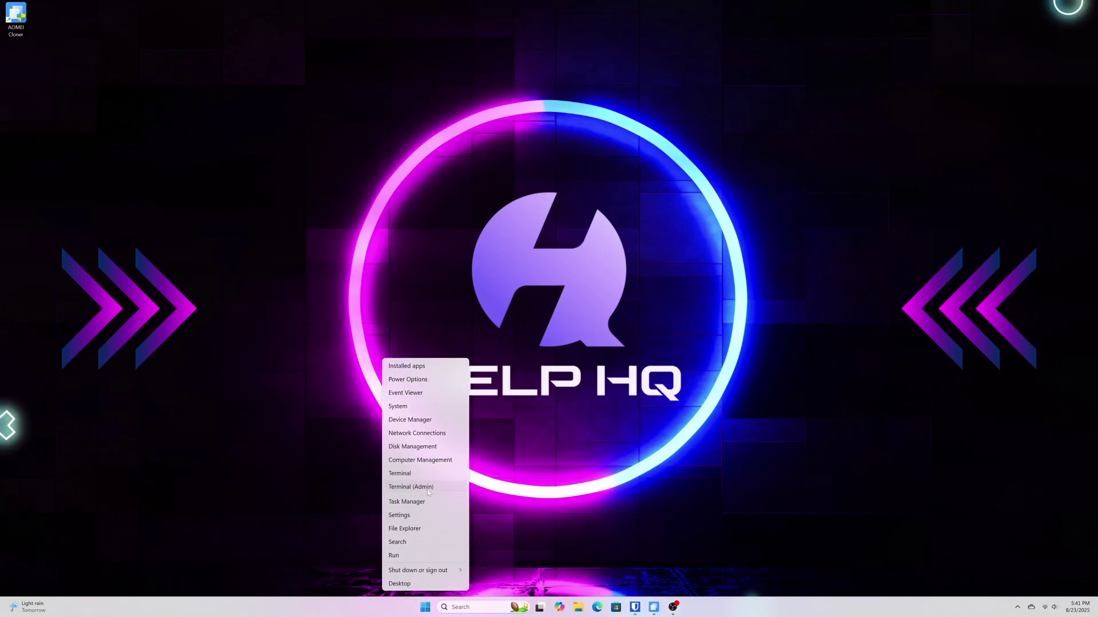
left_click(450, 446)
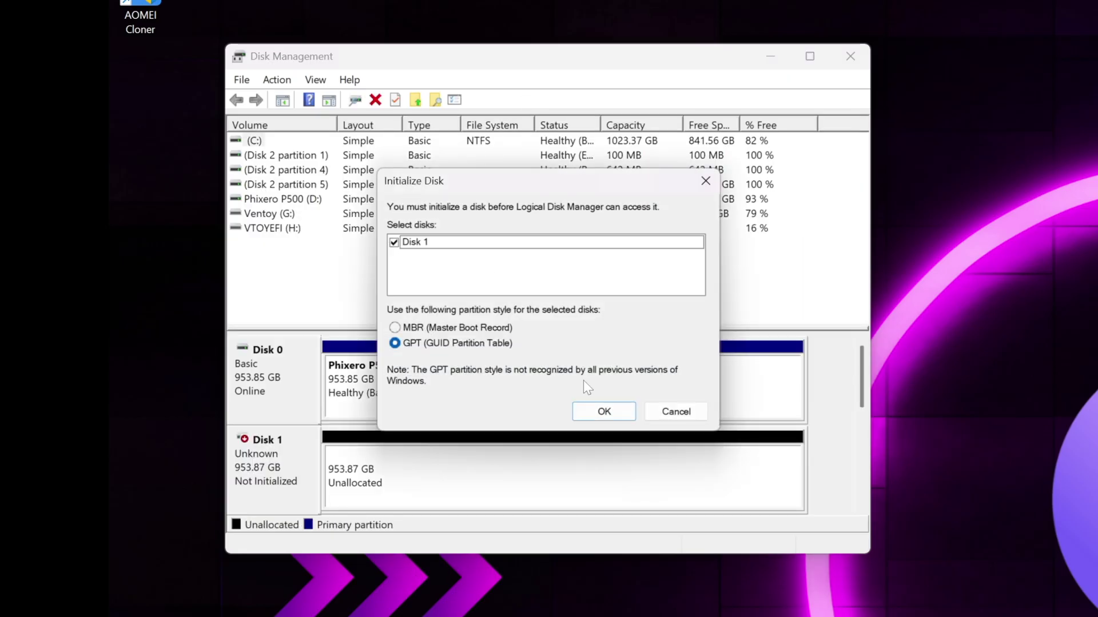
left_click(620, 409)
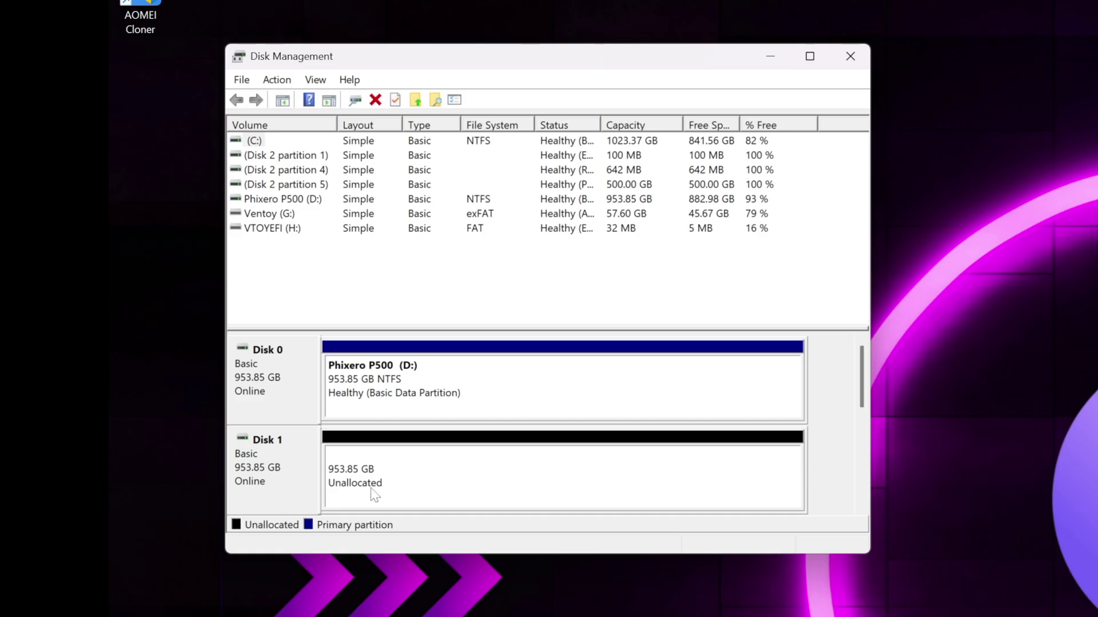
- Create a full-size NTFS simple volume E: labelled 'AOMEI Clone' on Disk 1's unallocated space
right_click(477, 465)
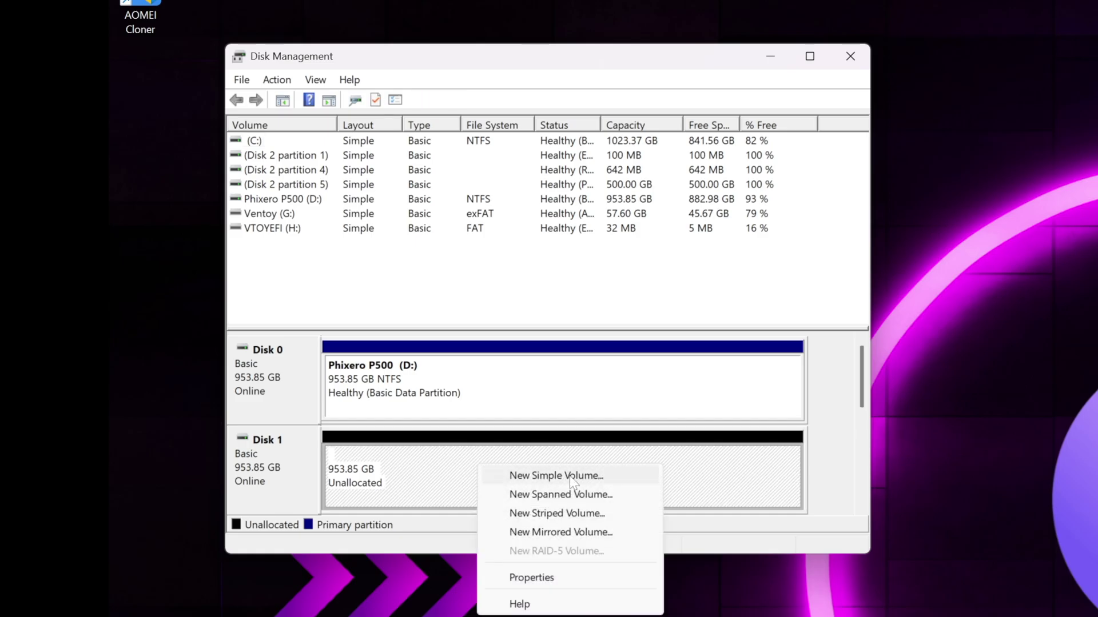
left_click(571, 476)
left_click(570, 444)
left_click(570, 445)
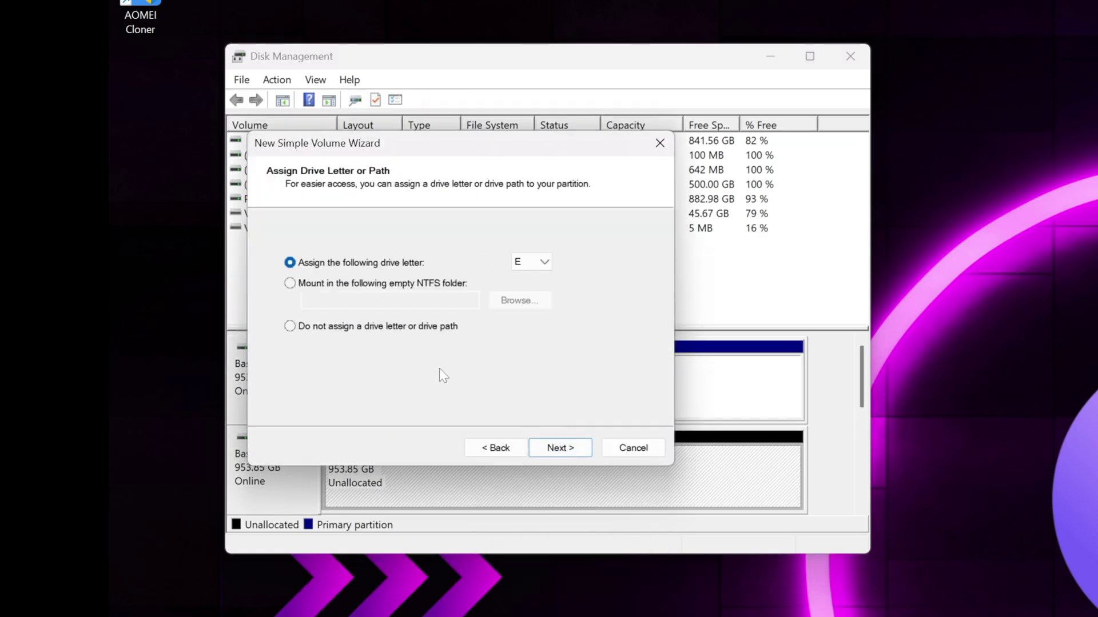
left_click(560, 447)
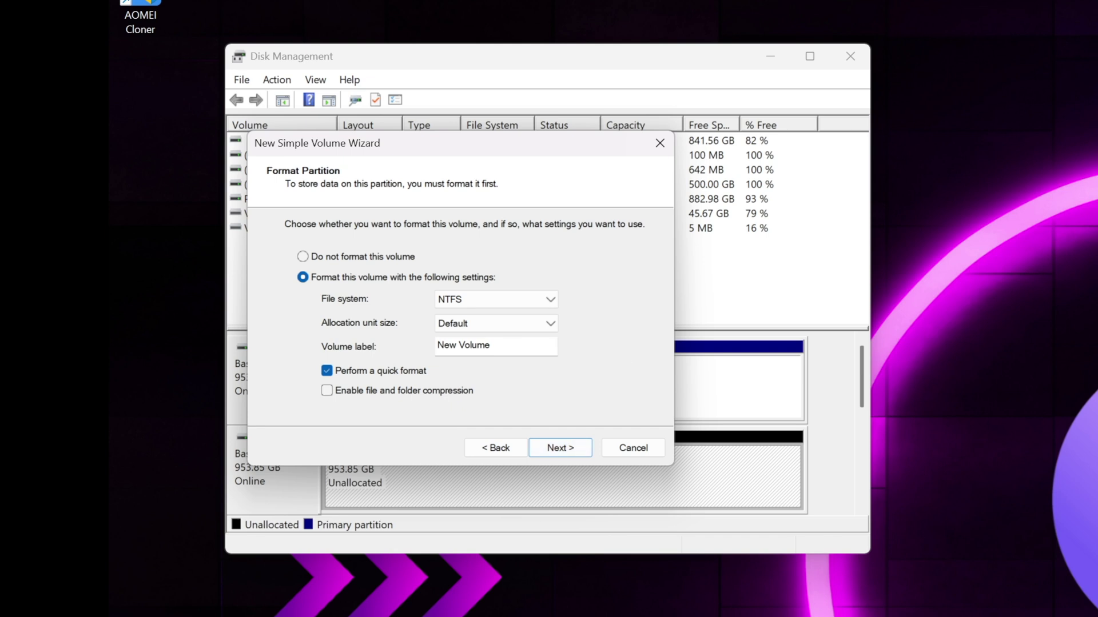
left_click(463, 345)
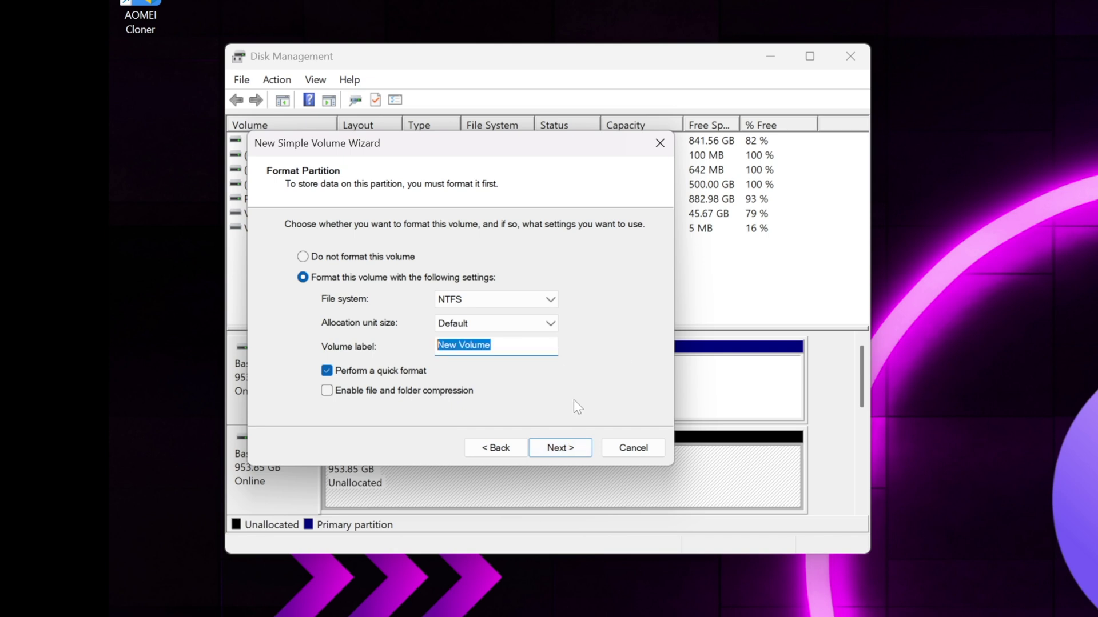
type("AOMEI C")
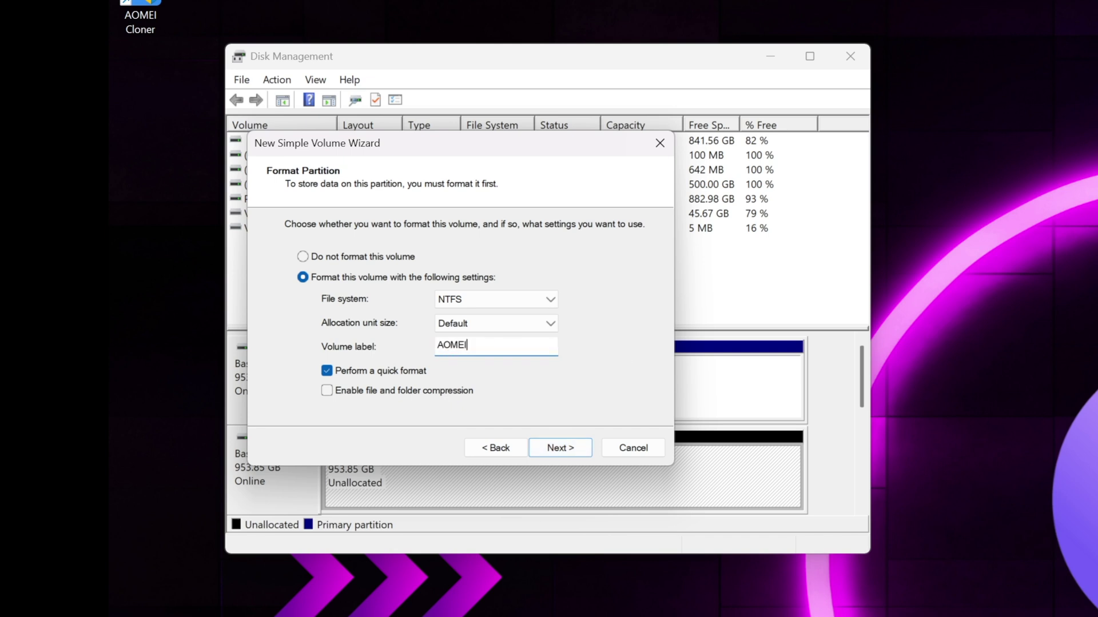
type("lone")
left_click(560, 449)
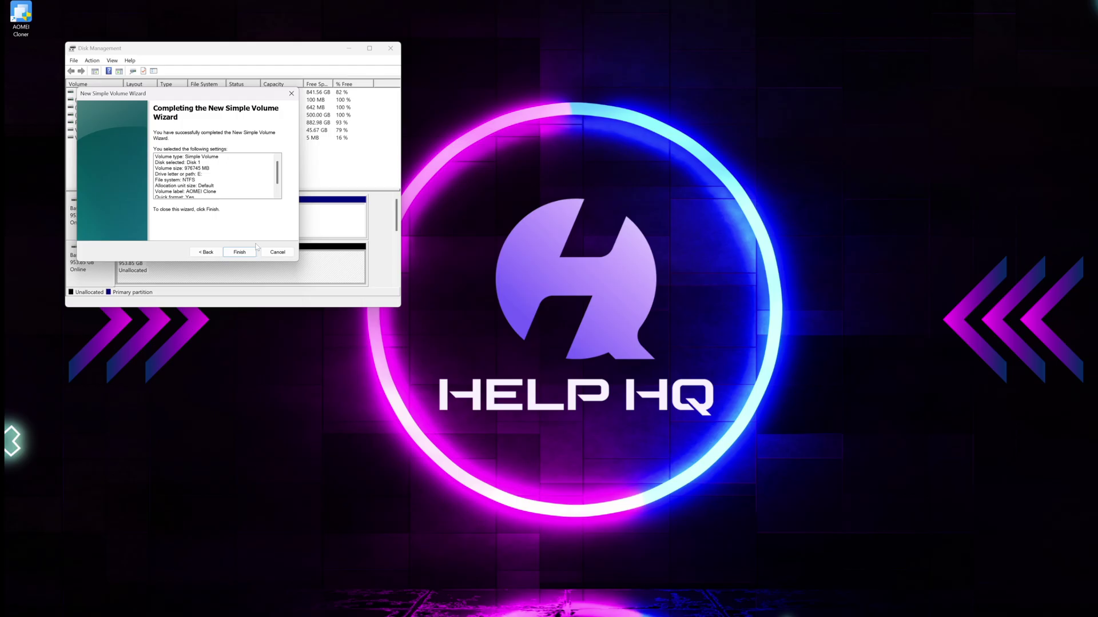
left_click(561, 448)
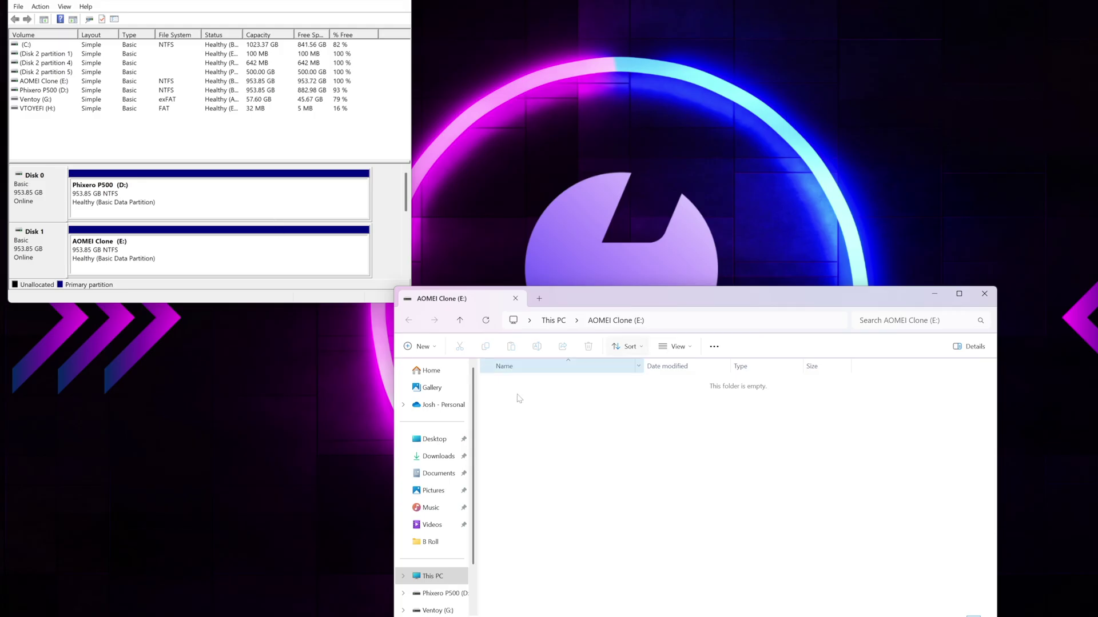
left_click(460, 320)
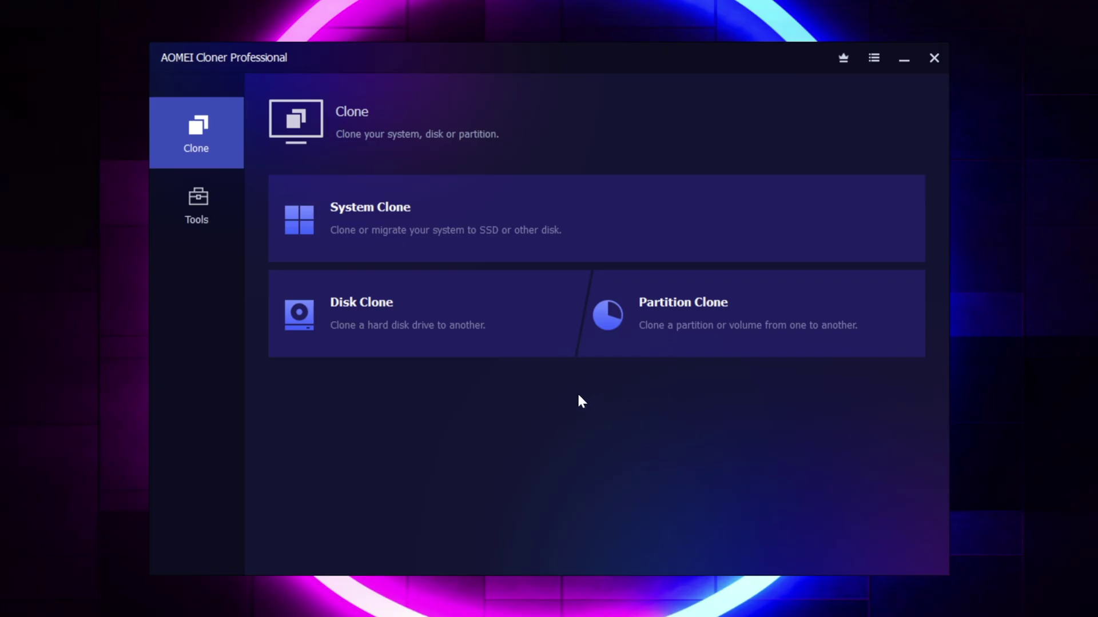
- Start a System Clone targeting Disk1's 953.87 GB unallocated space as the destination
left_click(670, 226)
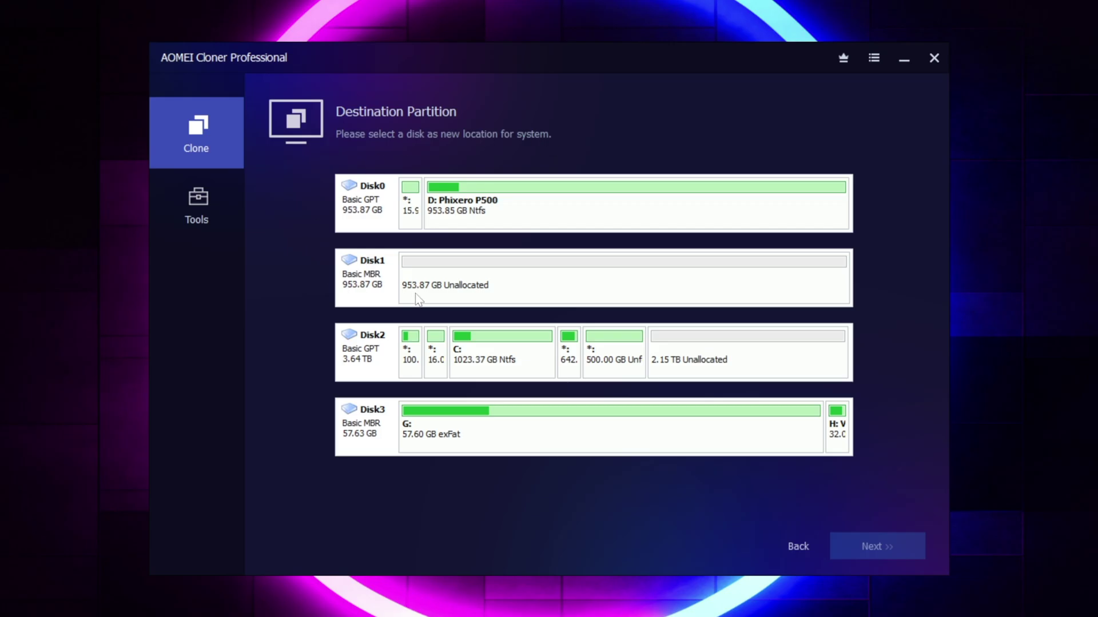
left_click(648, 281)
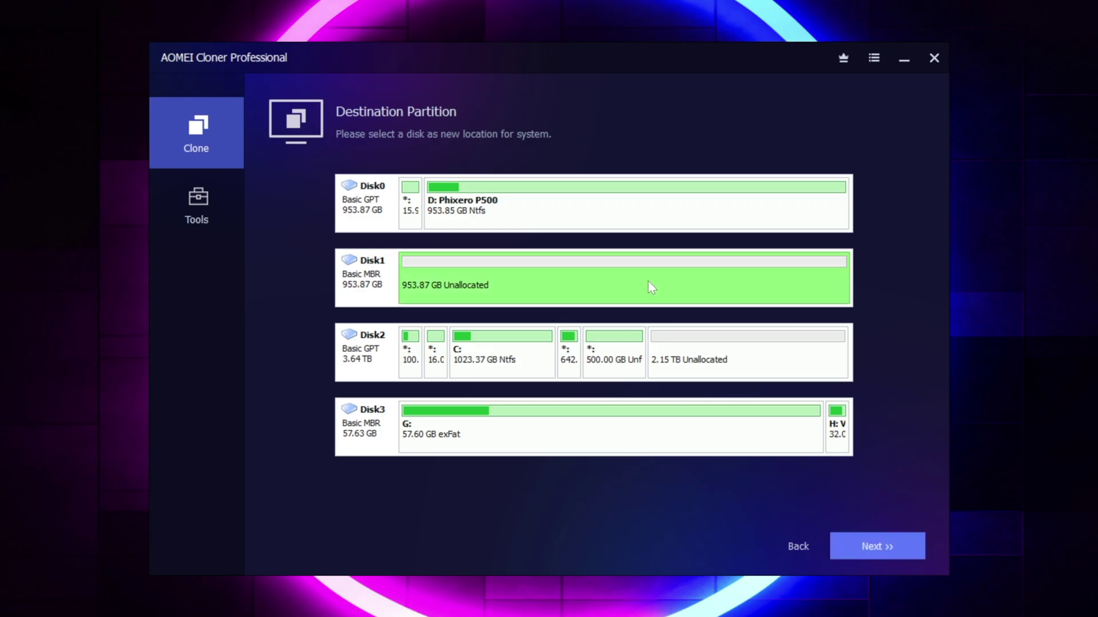
left_click(888, 542)
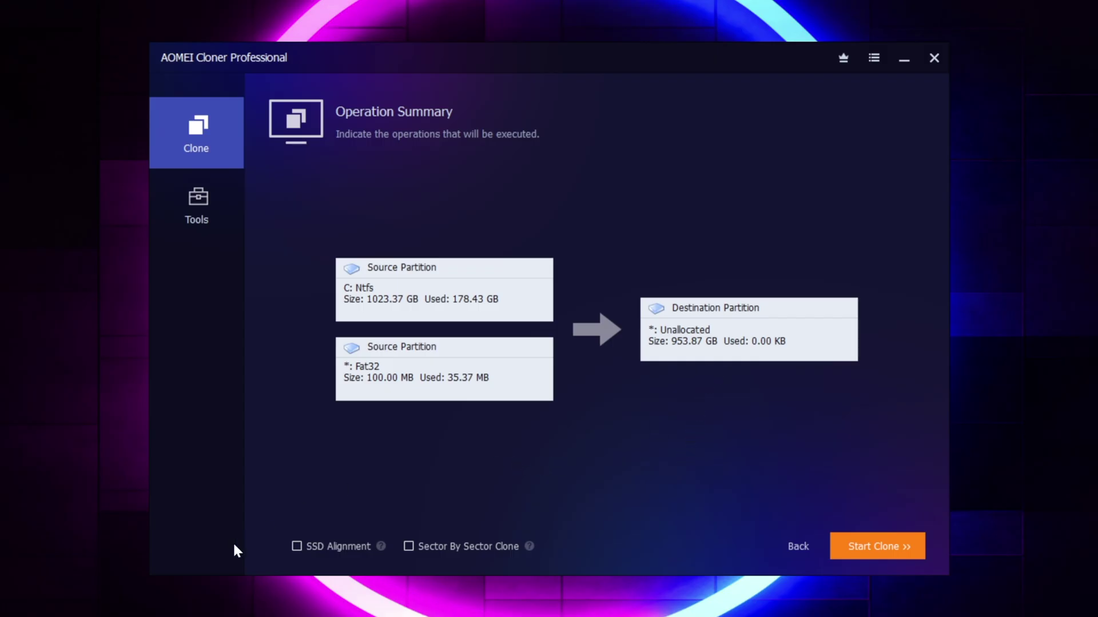
- Enable SSD Alignment on the Operation Summary and start cloning the system to Disk1
mouse_move(382, 550)
mouse_move(528, 547)
left_click(296, 547)
left_click(886, 550)
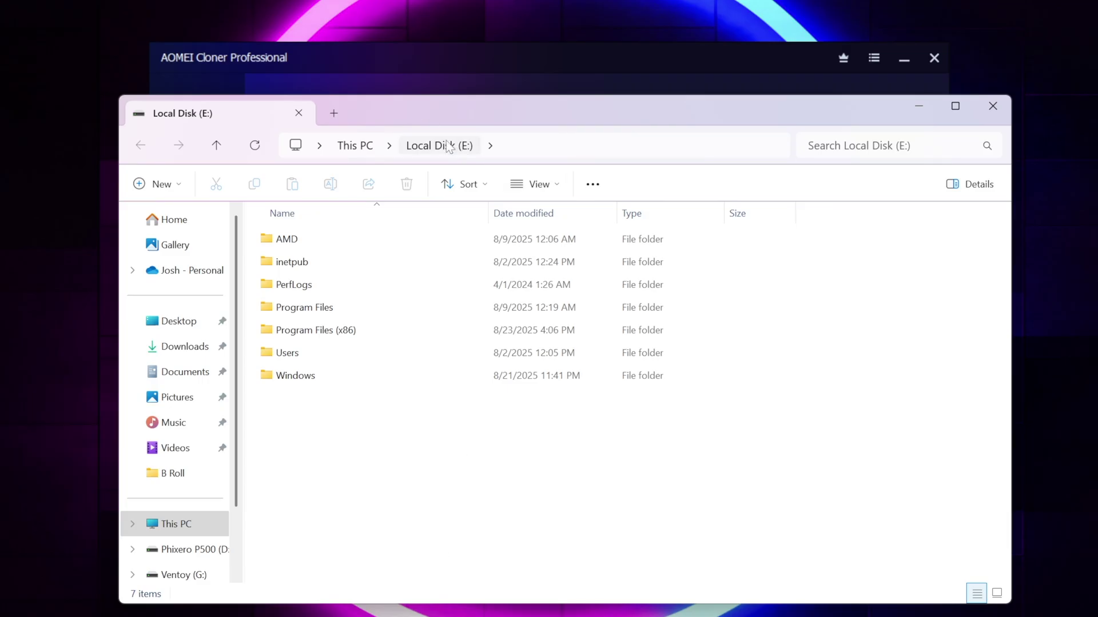
- Go up from Local Disk (E:) to This PC to compare all drives' usage
left_click(355, 146)
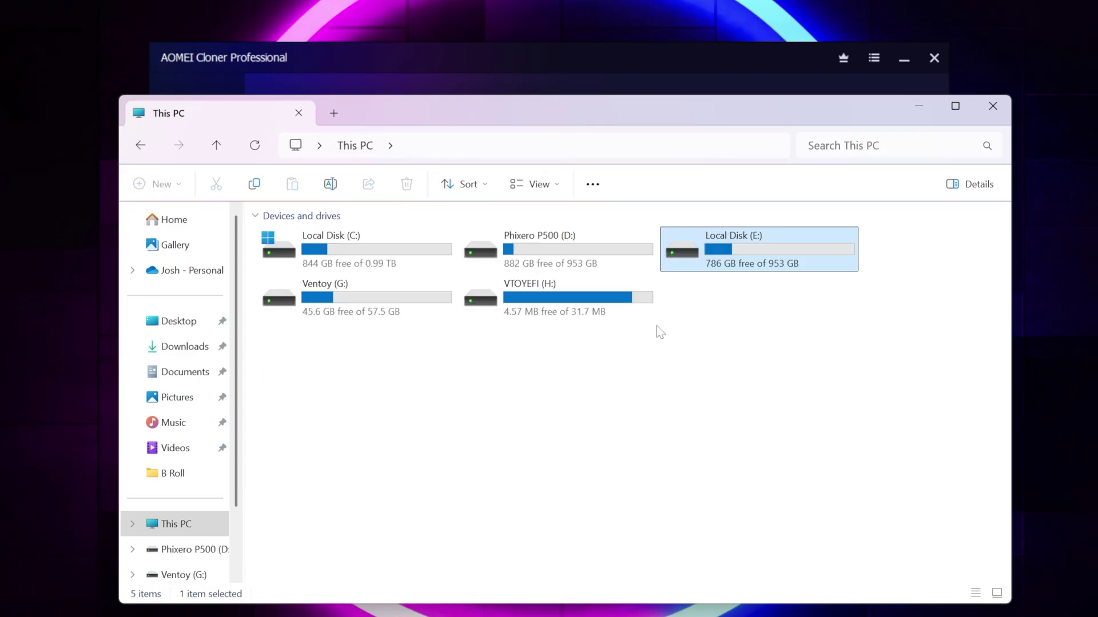
mouse_move(754, 253)
mouse_move(795, 271)
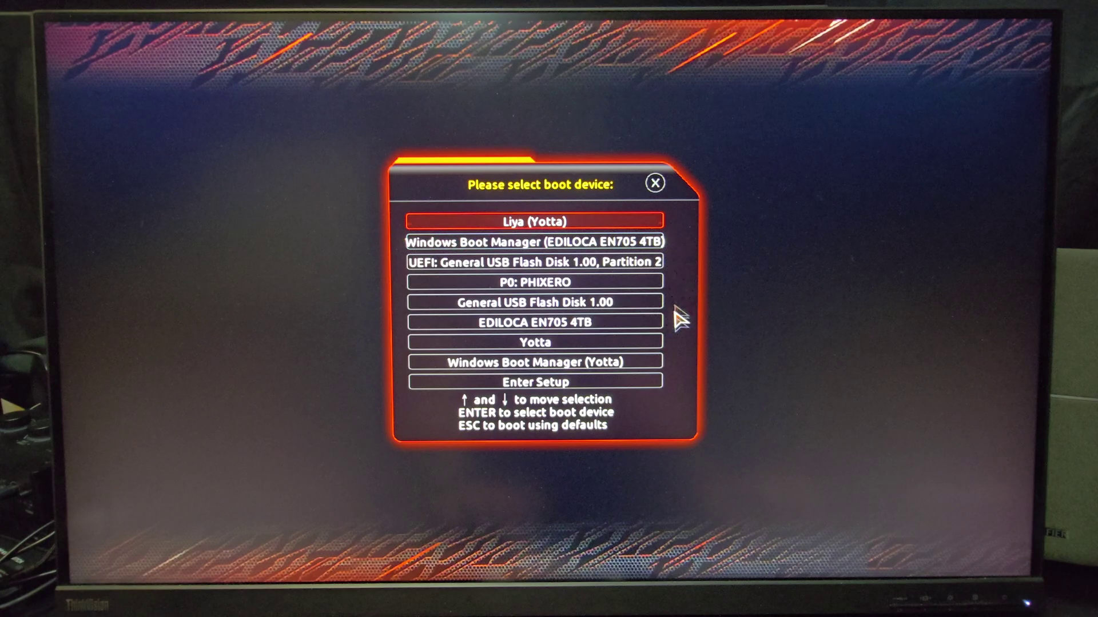
- Choose Windows Boot Manager on the Yotta drive from the UEFI boot menu
left_click(582, 367)
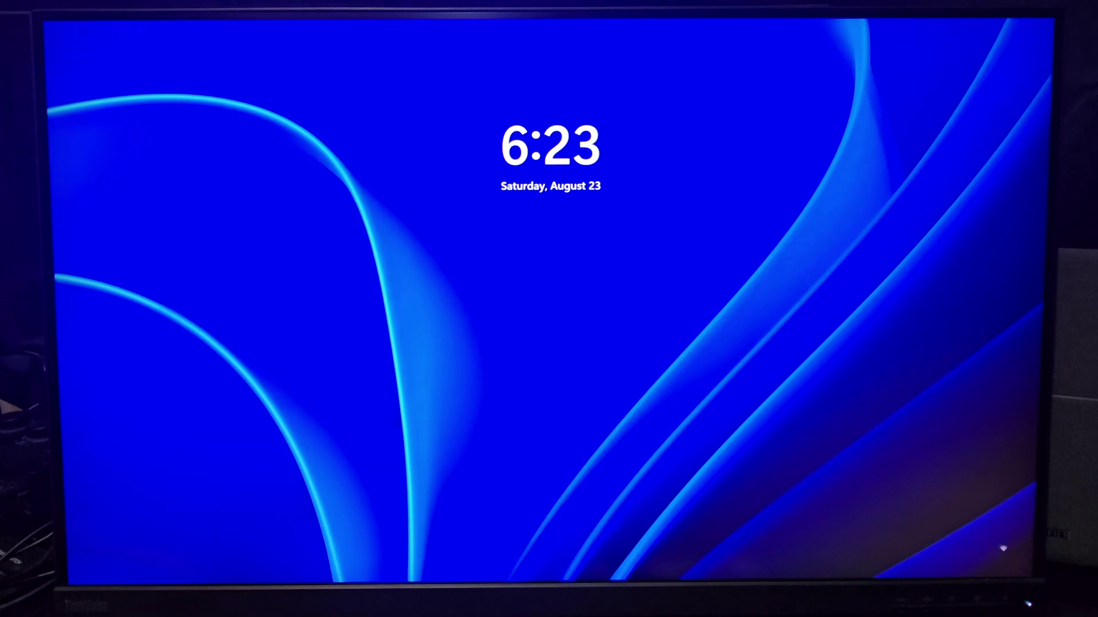
- Dismiss the lock screen and sign in with the account password
key("space")
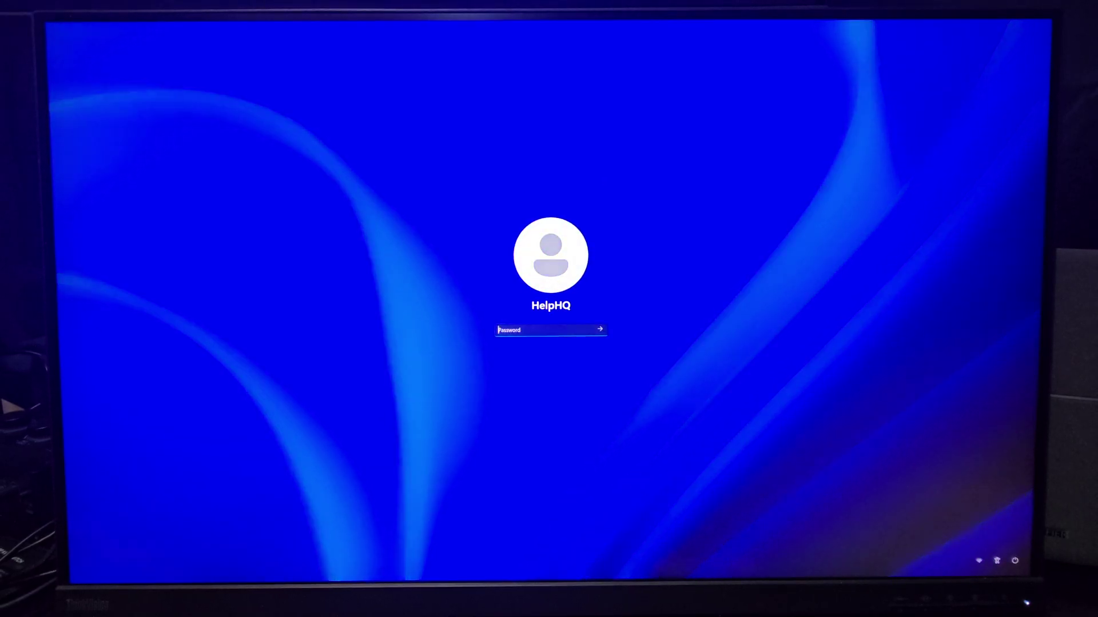
type("•••••••")
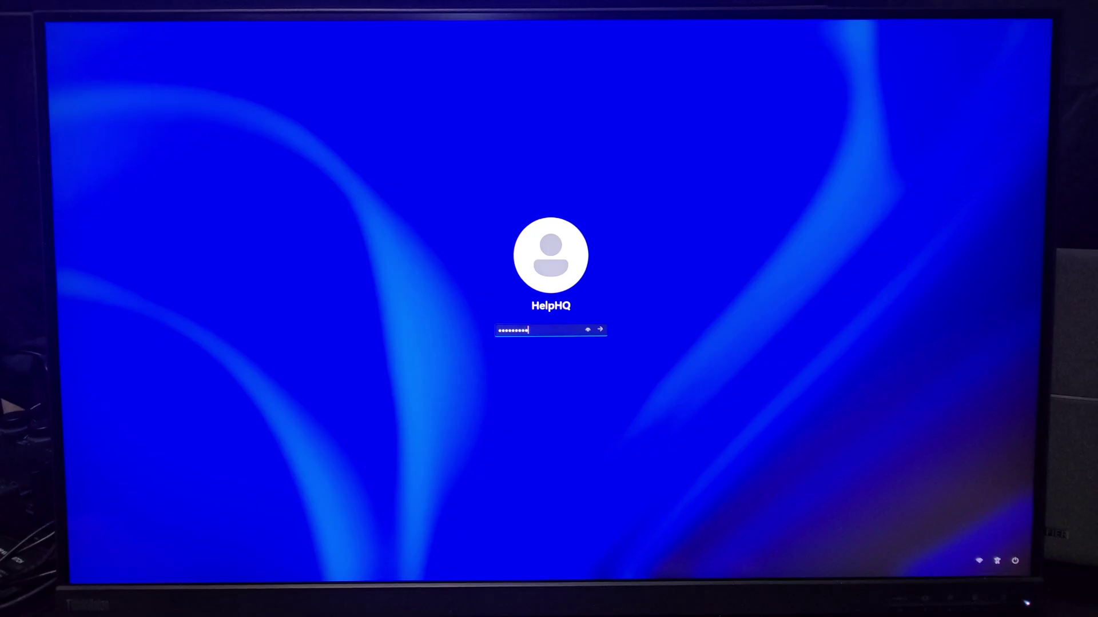
key("Return")
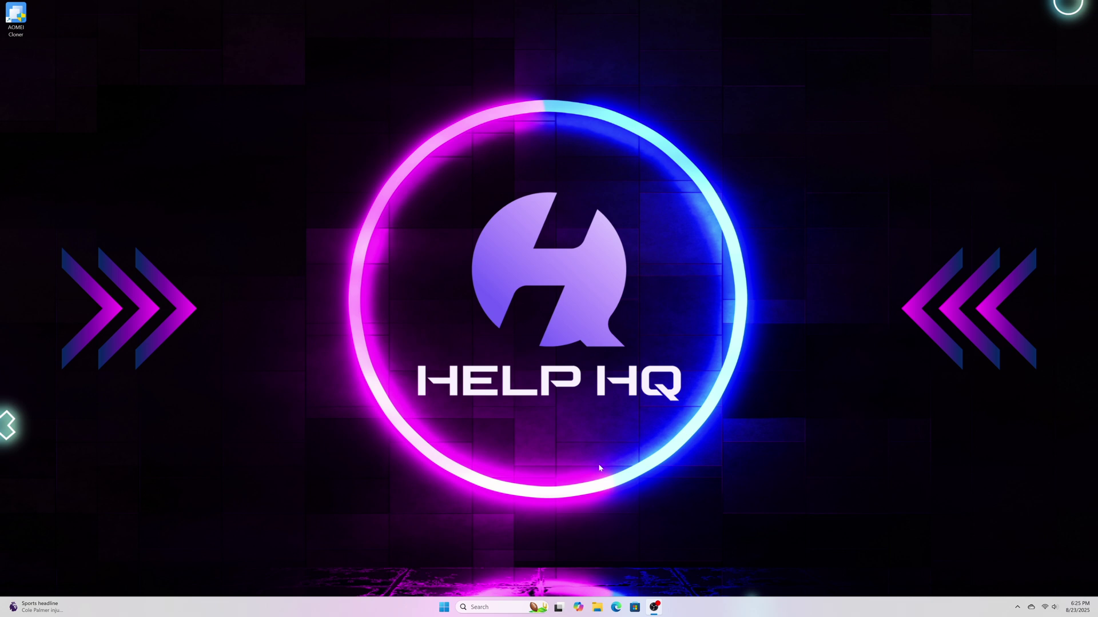
- Open File Explorer at This PC, showing Local Disk (C:) with 782 GB free of 953 GB
left_click(597, 607)
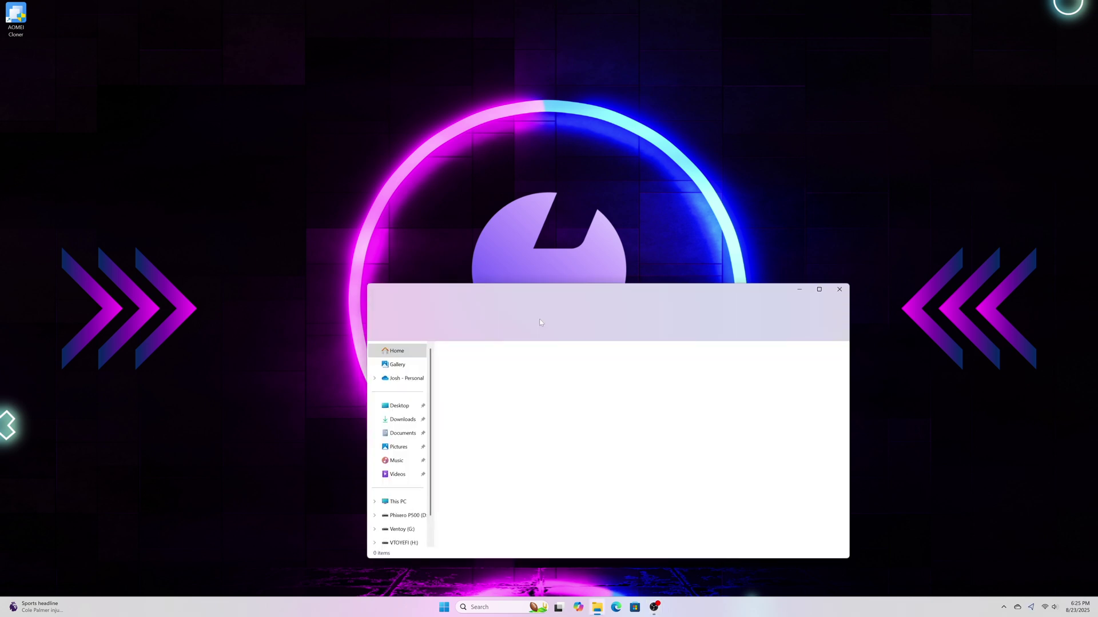
left_click_drag(558, 289, 508, 170)
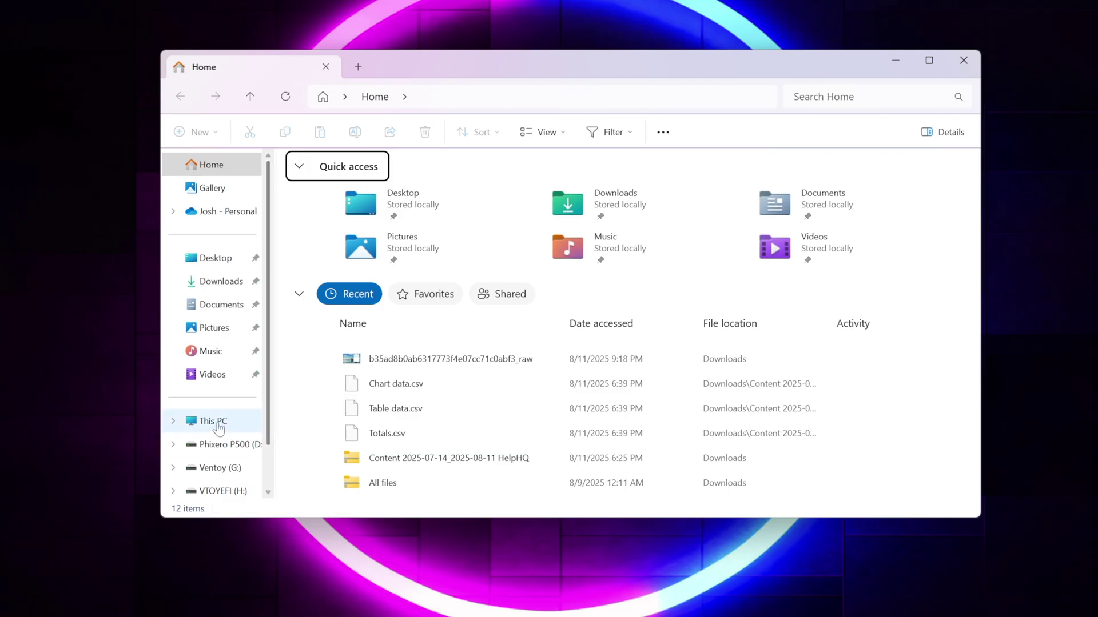
left_click(235, 412)
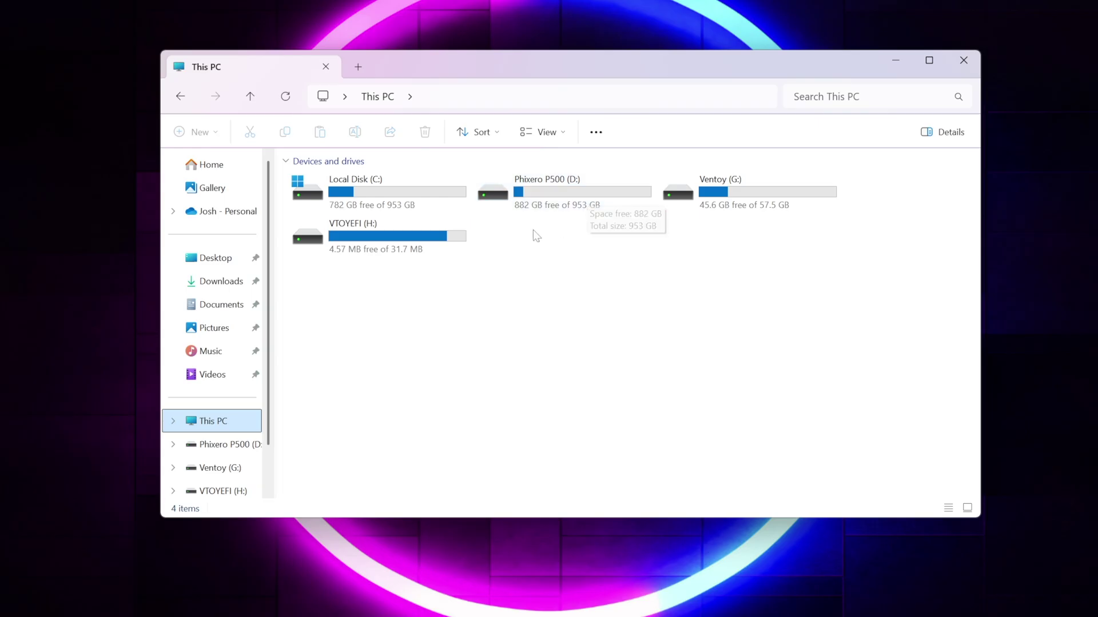
scroll(251, 303, "down", 2)
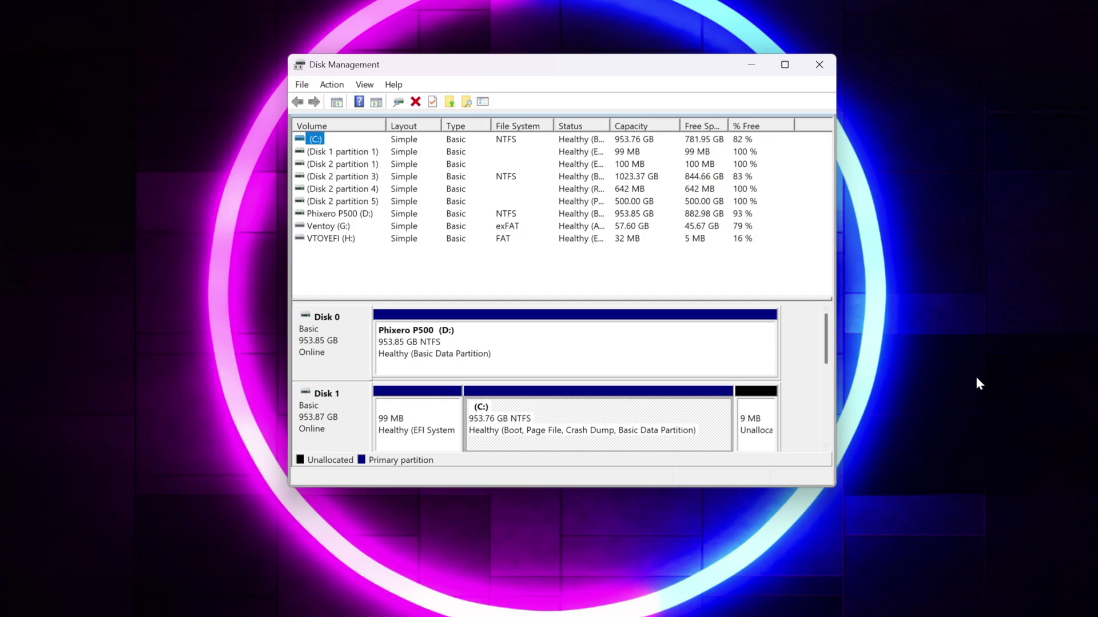
- Stretch the Disk Management window taller so Disks 0 through 3 are all visible
scroll(832, 337, "down", 3)
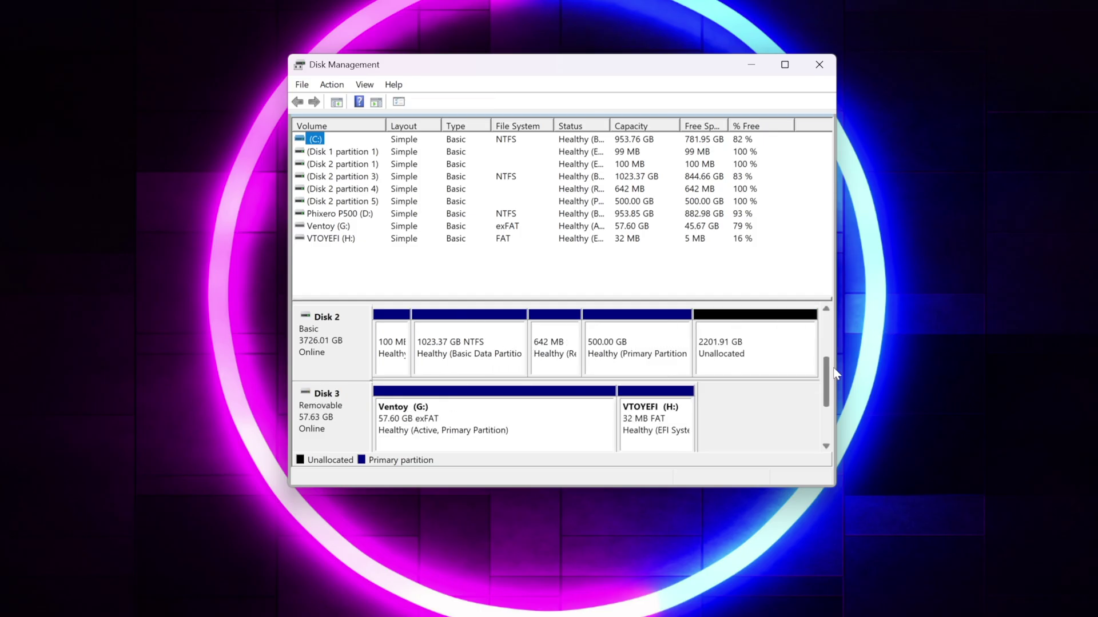
left_click_drag(834, 377, 836, 369)
left_click_drag(592, 489, 593, 615)
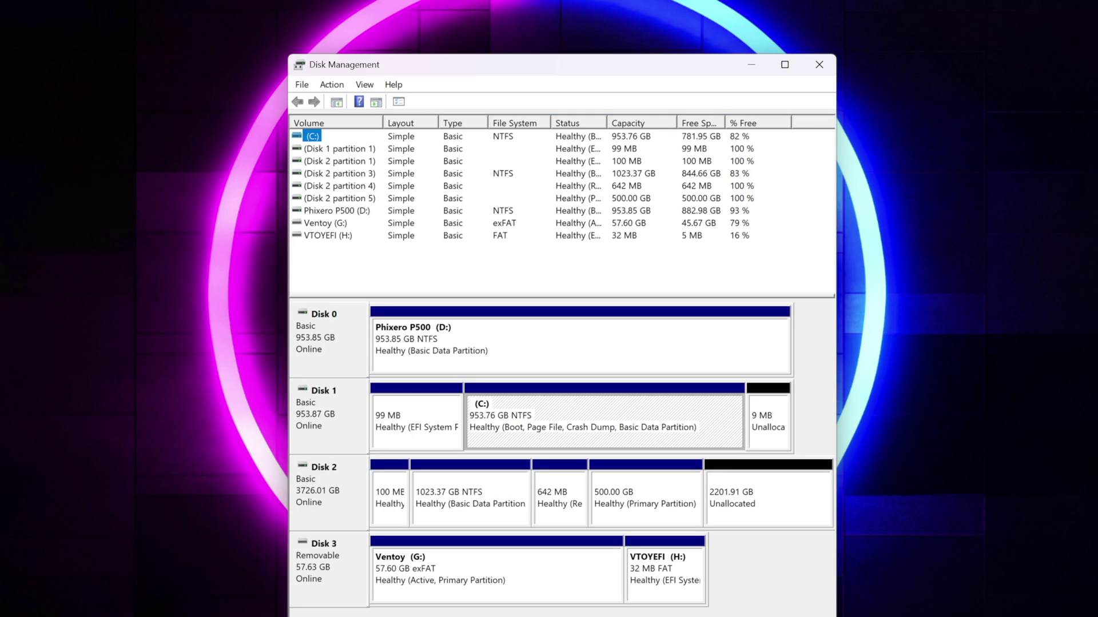